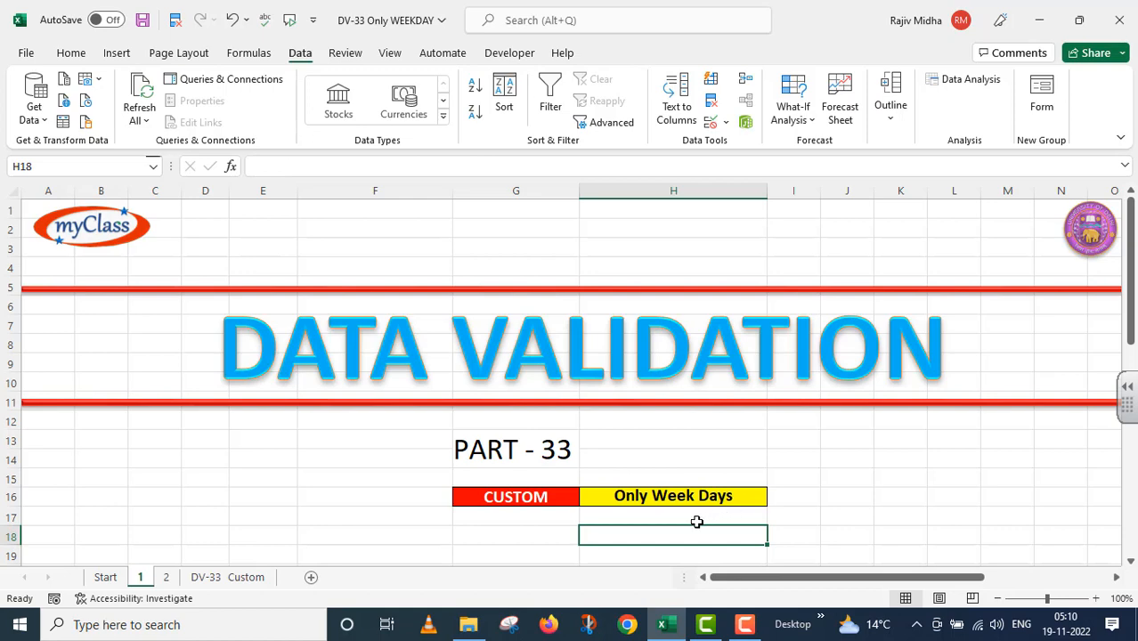
- On the DV-33 Custom sheet, start a data validation rule of type Custom for the submission date cells C4:C11
click(233, 577)
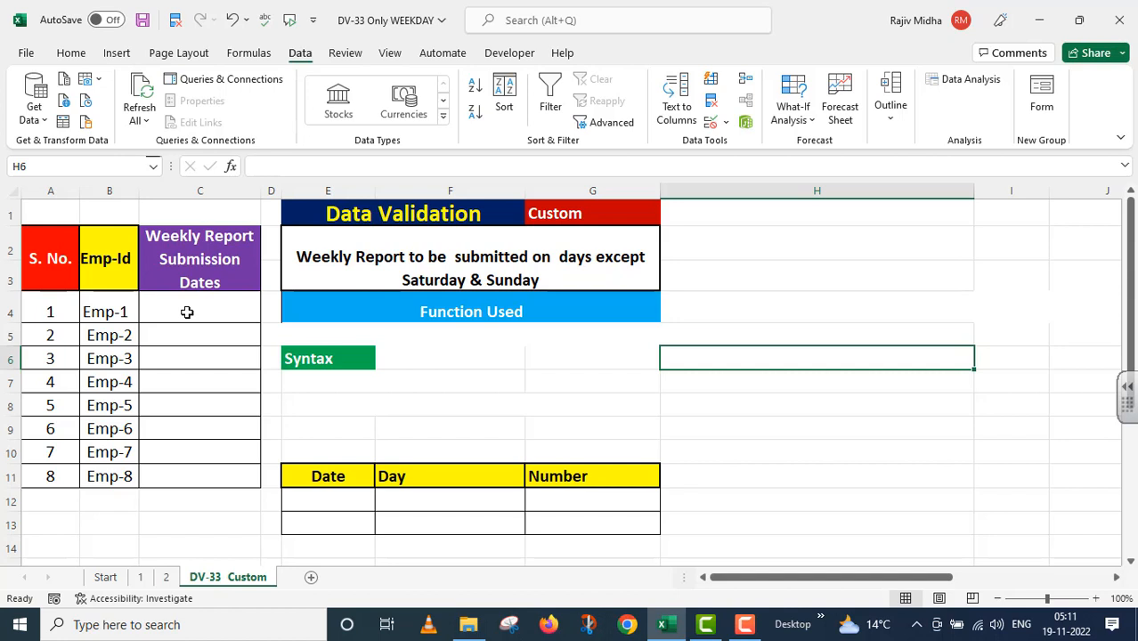
drag(185, 296, 196, 470)
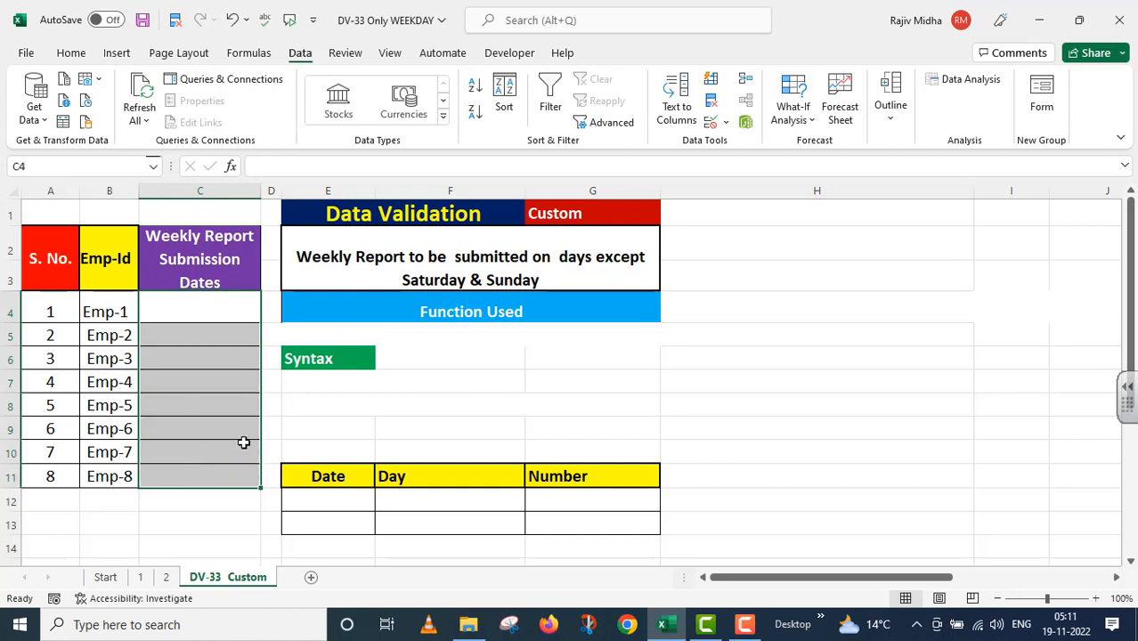
click(723, 125)
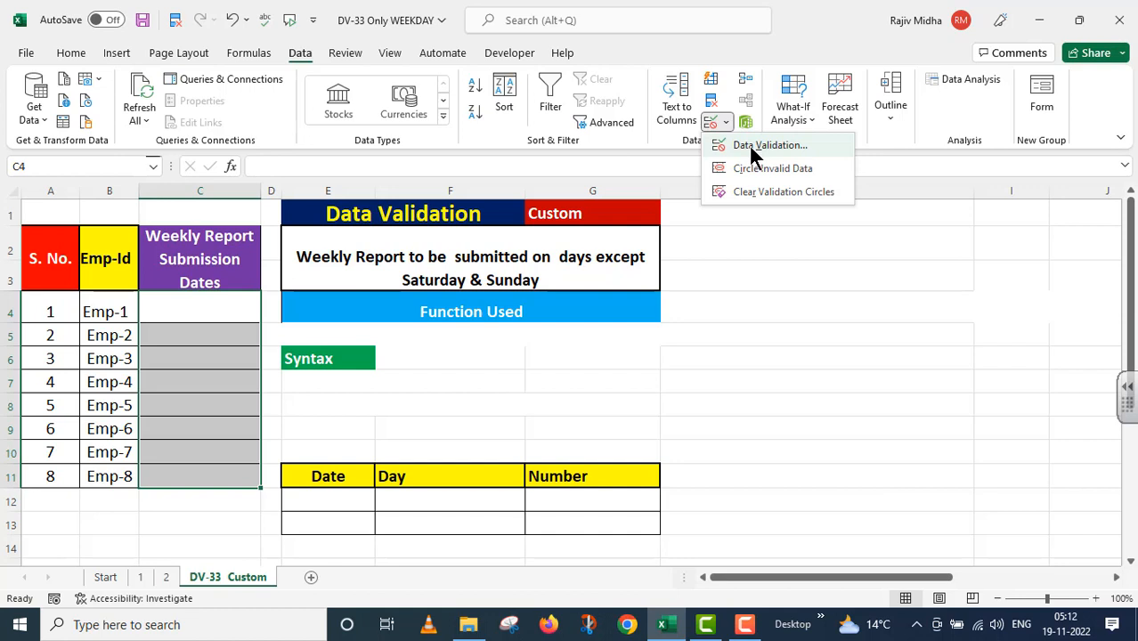
click(748, 143)
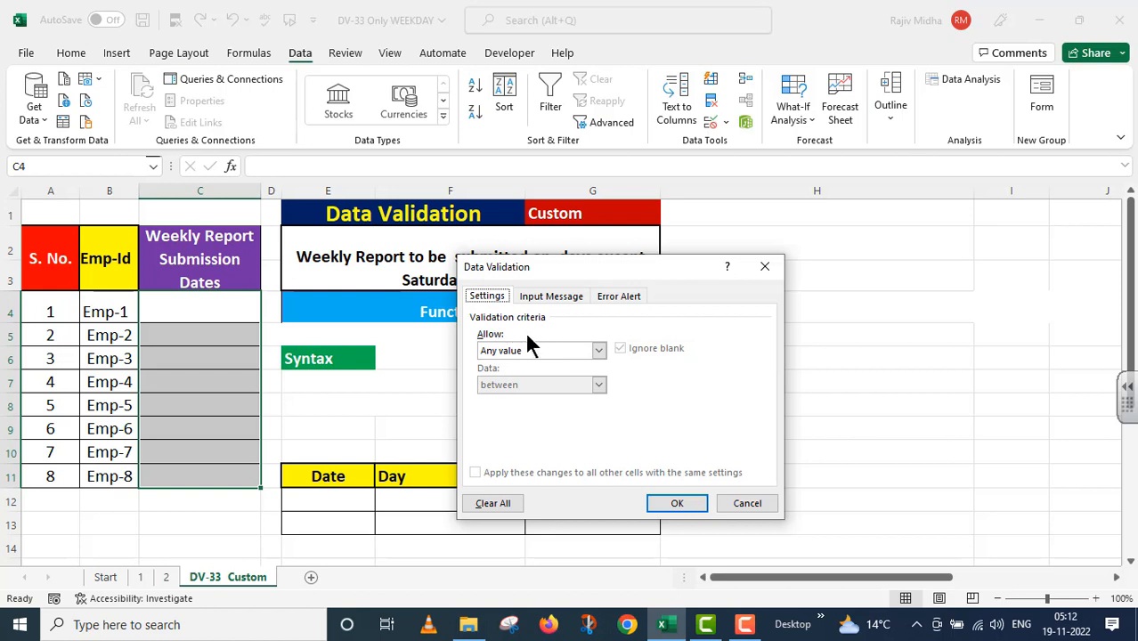
click(599, 349)
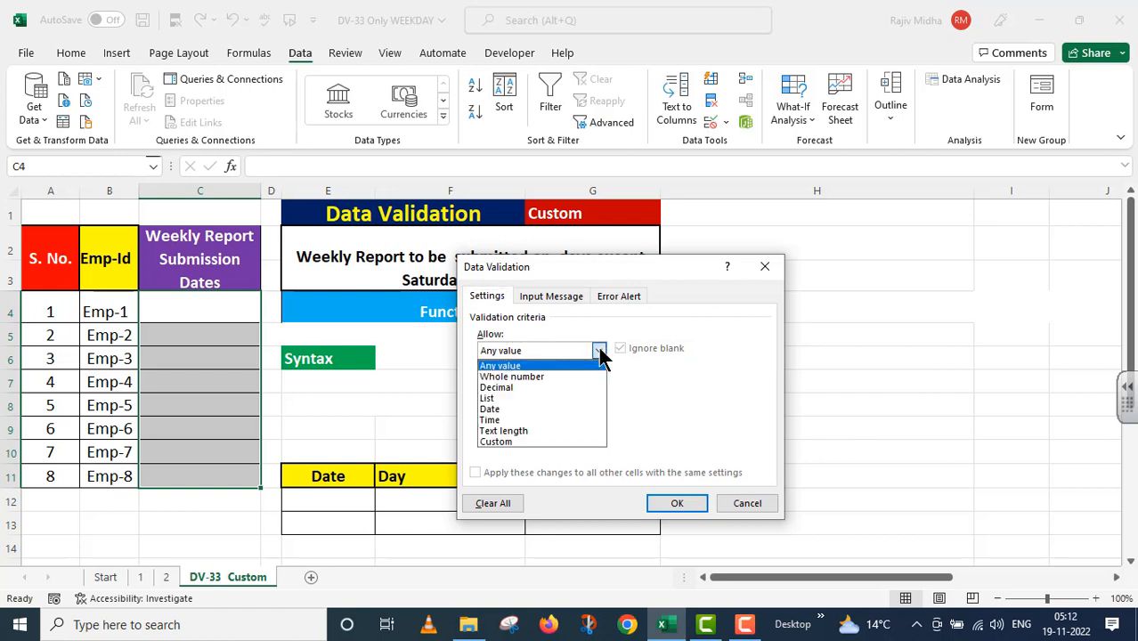
click(534, 443)
- Enter the validation formula =AND(WEEKDAY(C4,2)<>6,WEEKDAY(C4,2)<>7) to exclude Saturdays and Sundays
click(499, 418)
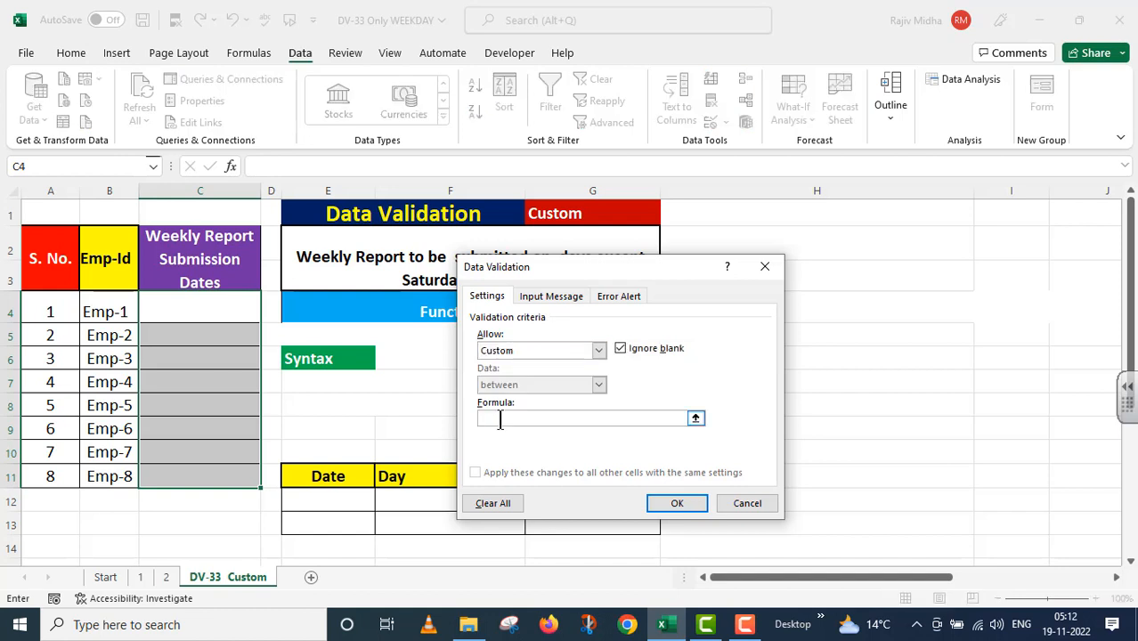
text(=AND(WEEKDAY)
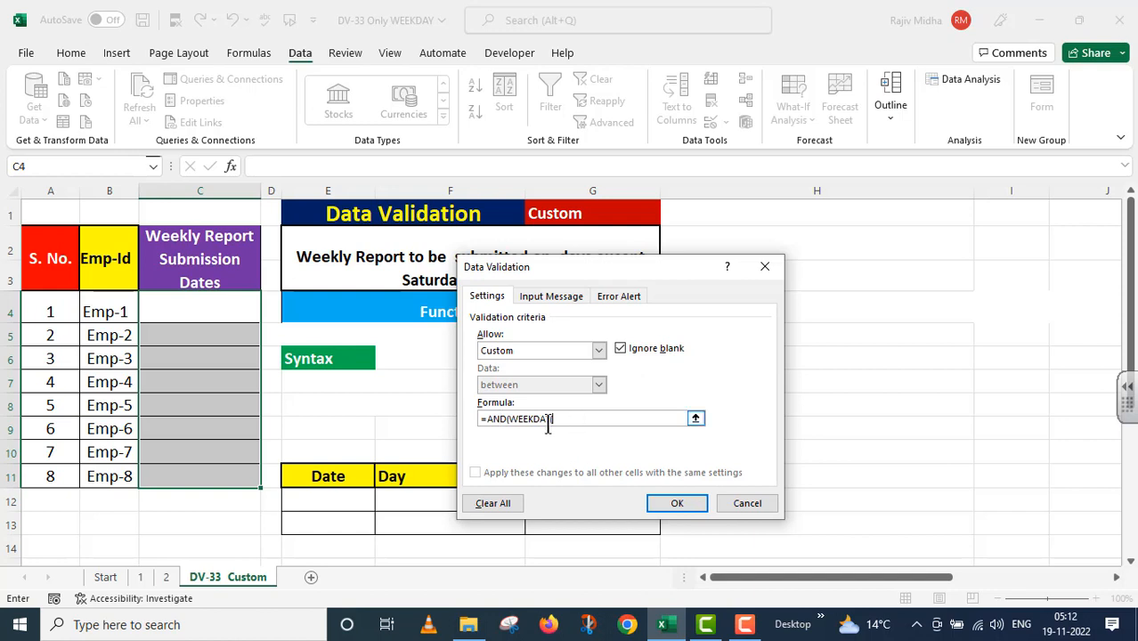
text(()
click(222, 308)
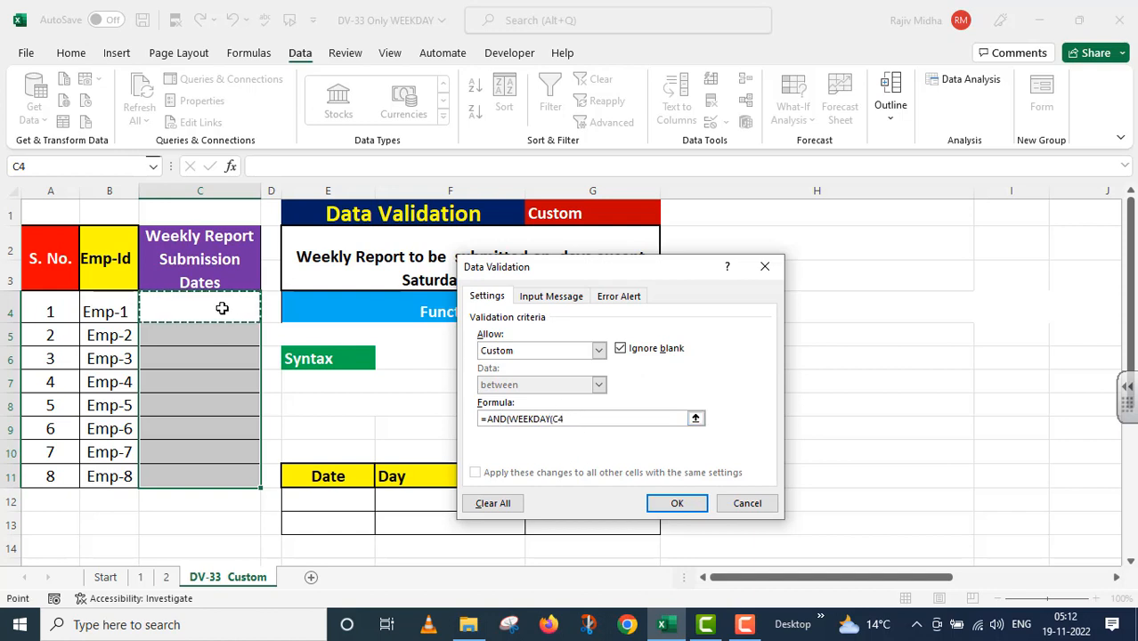
text(,2))
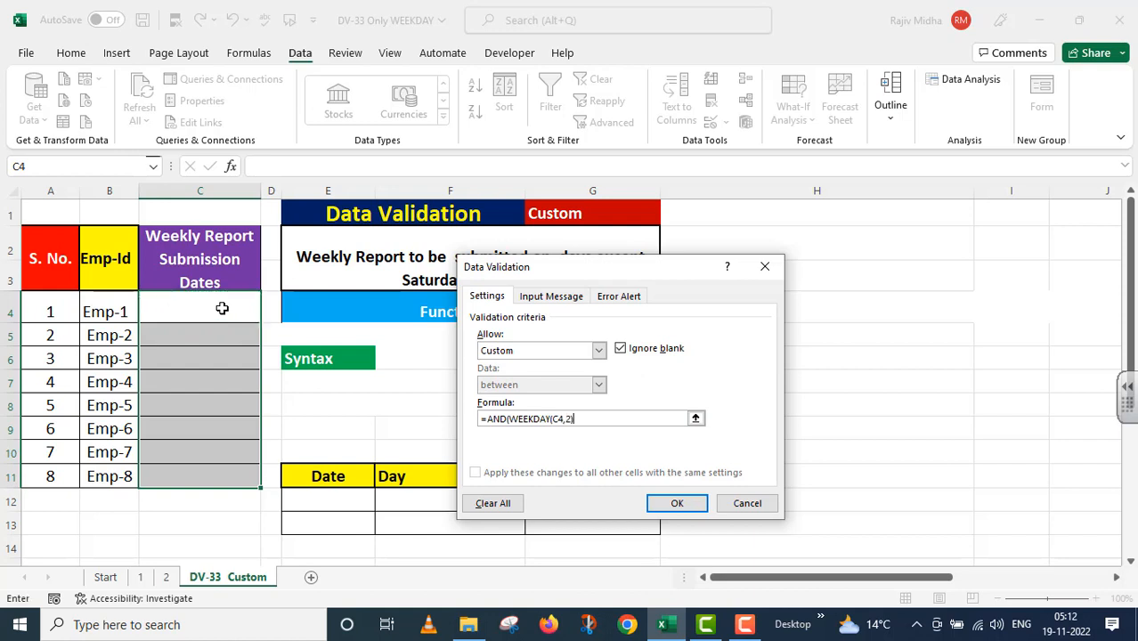
text(<>6,WEEKDAY()
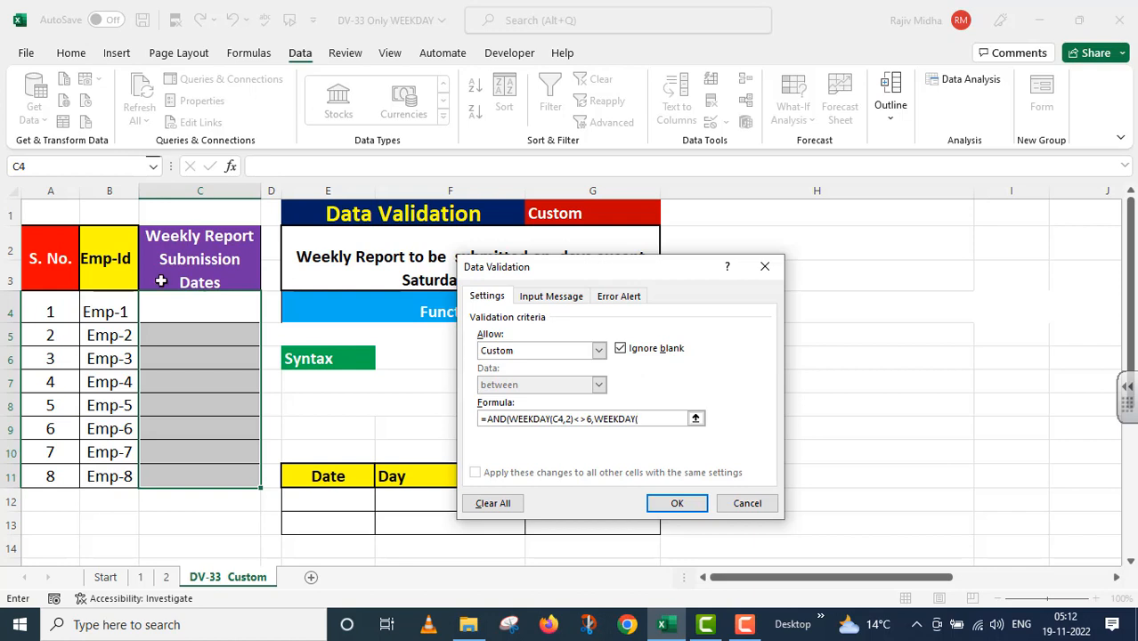
click(176, 307)
text(,2)<>7))
- Add an input message titled "Week Days" reading "Weekly report to be submitted on any day other than Saturday and Sunday."
click(550, 299)
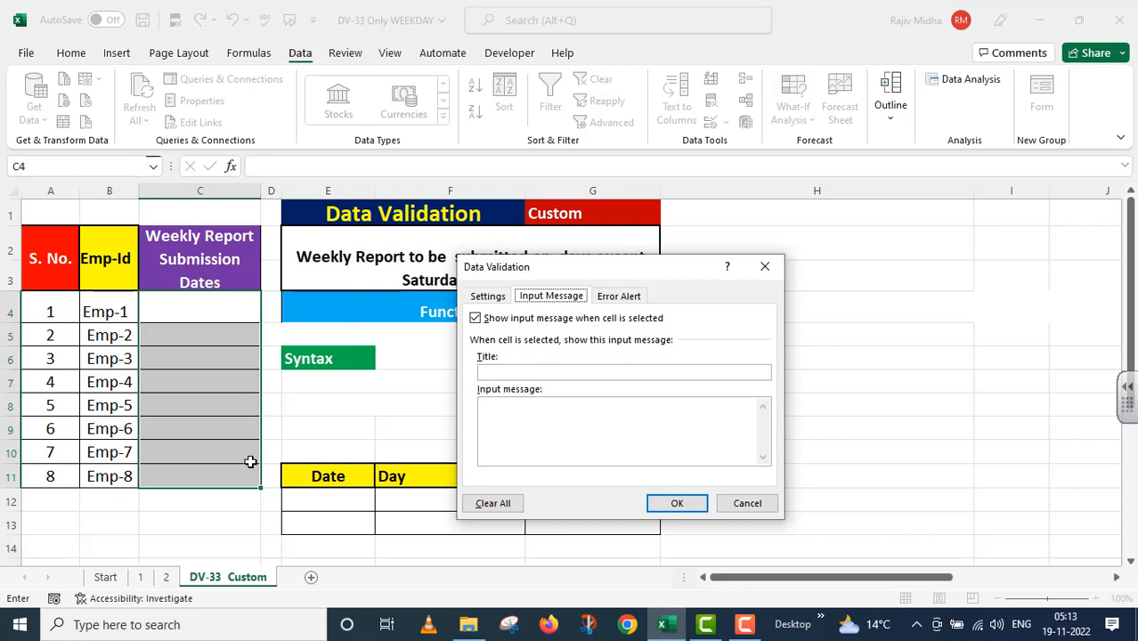
click(506, 372)
text(Week)
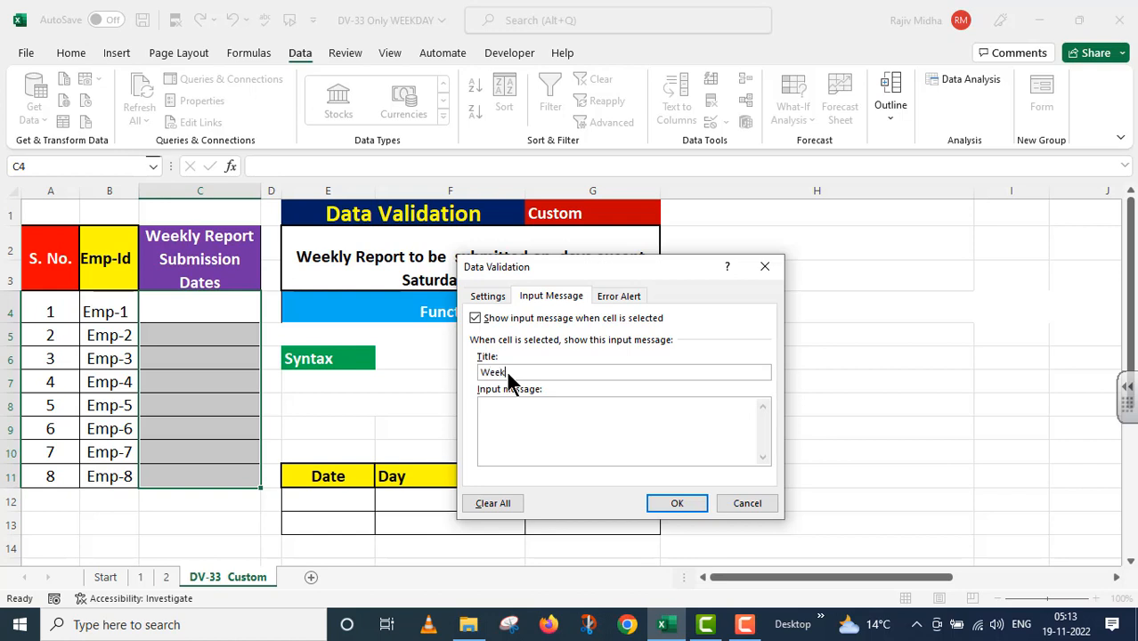
text( D)
text(rt to be )
text(submit)
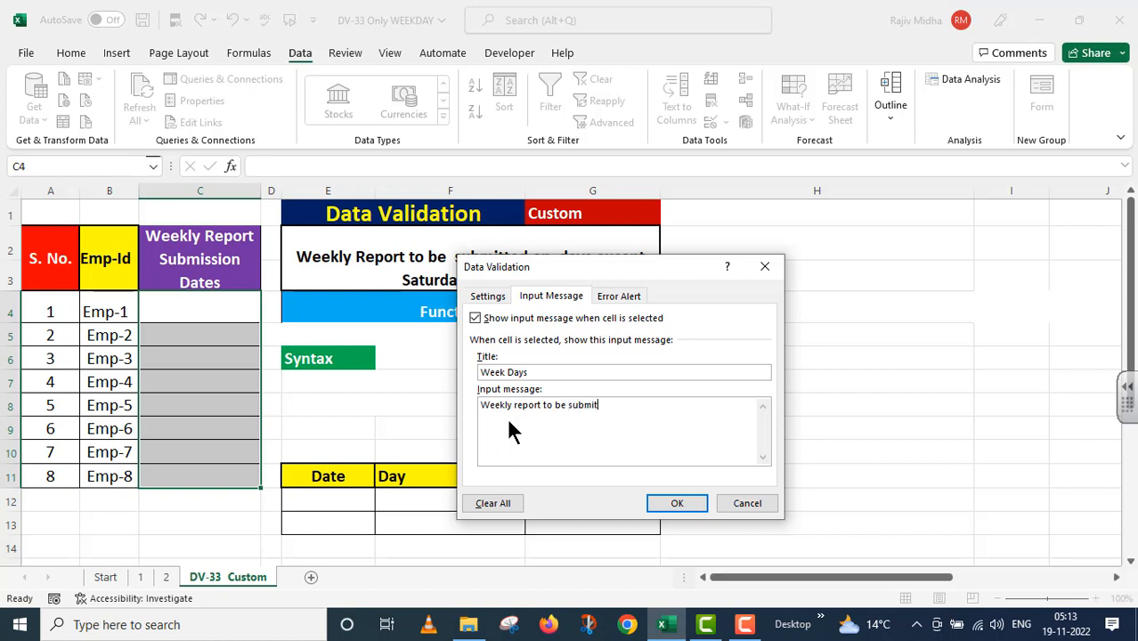
text(ted on any day other tha)
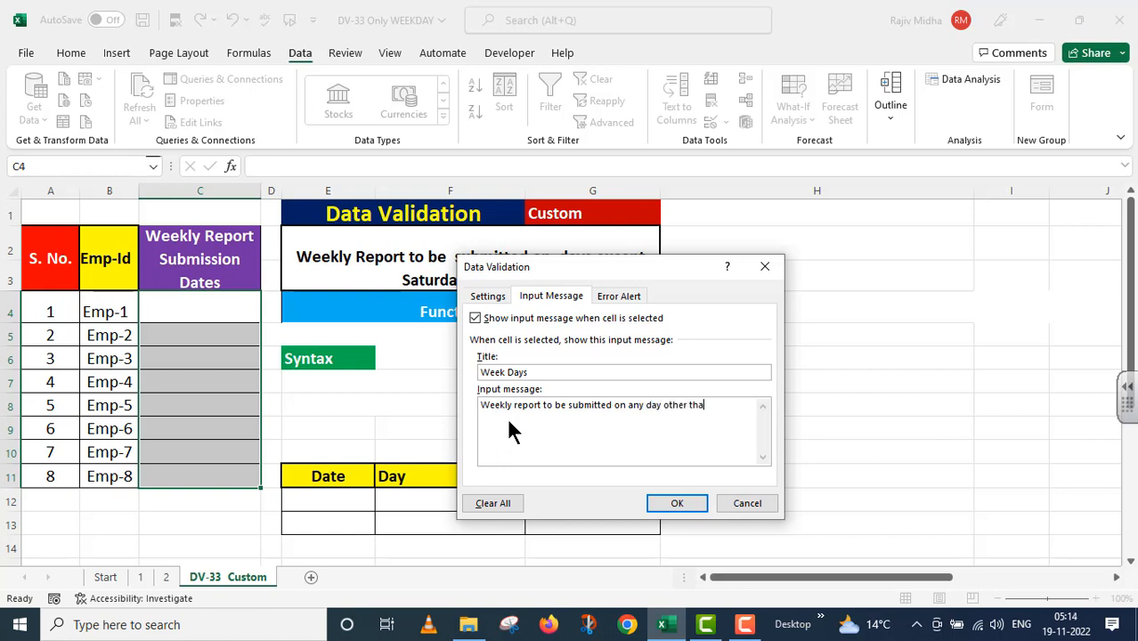
text(n Saturday and Sunday.)
- Set a Stop error alert titled "Invalid Day" with the message "This date is not valid." and apply the validation rule
click(620, 299)
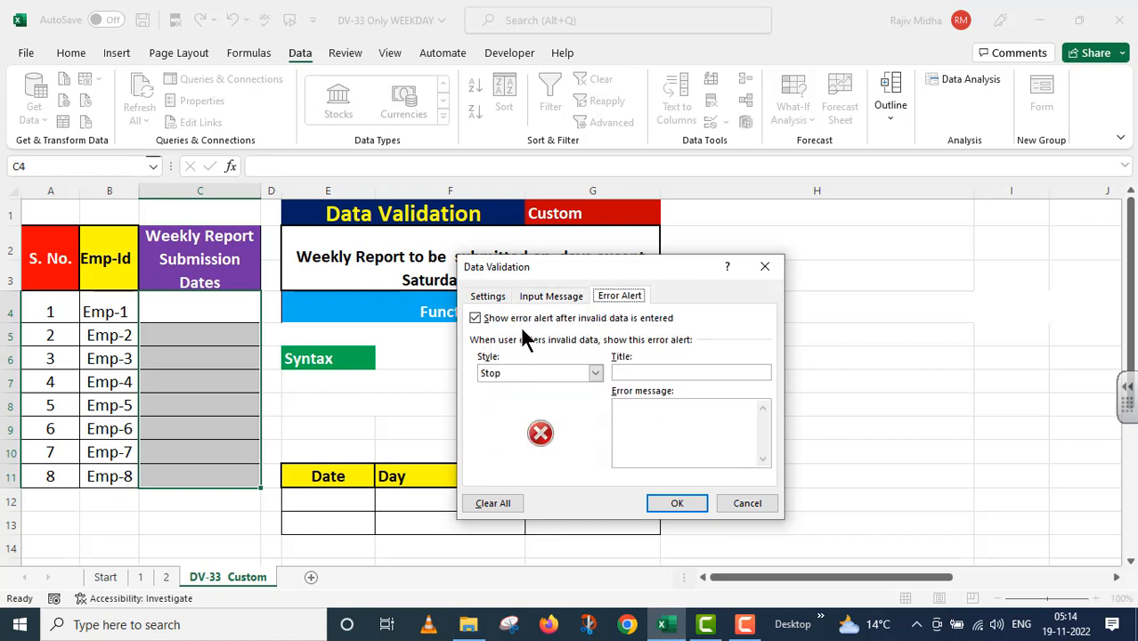
click(594, 372)
click(520, 387)
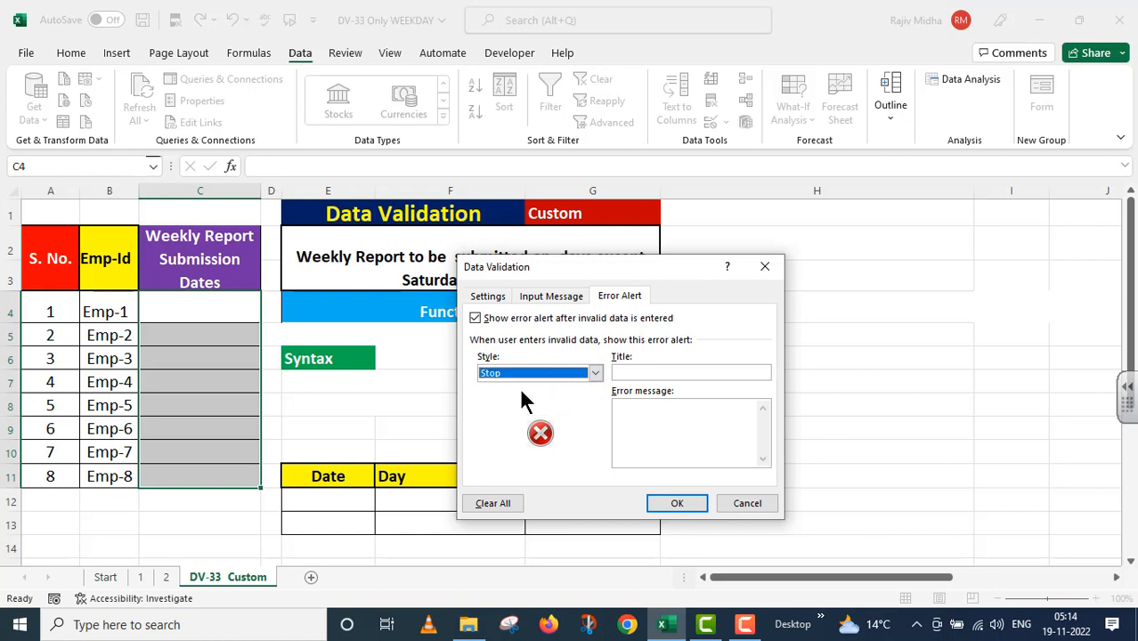
click(635, 372)
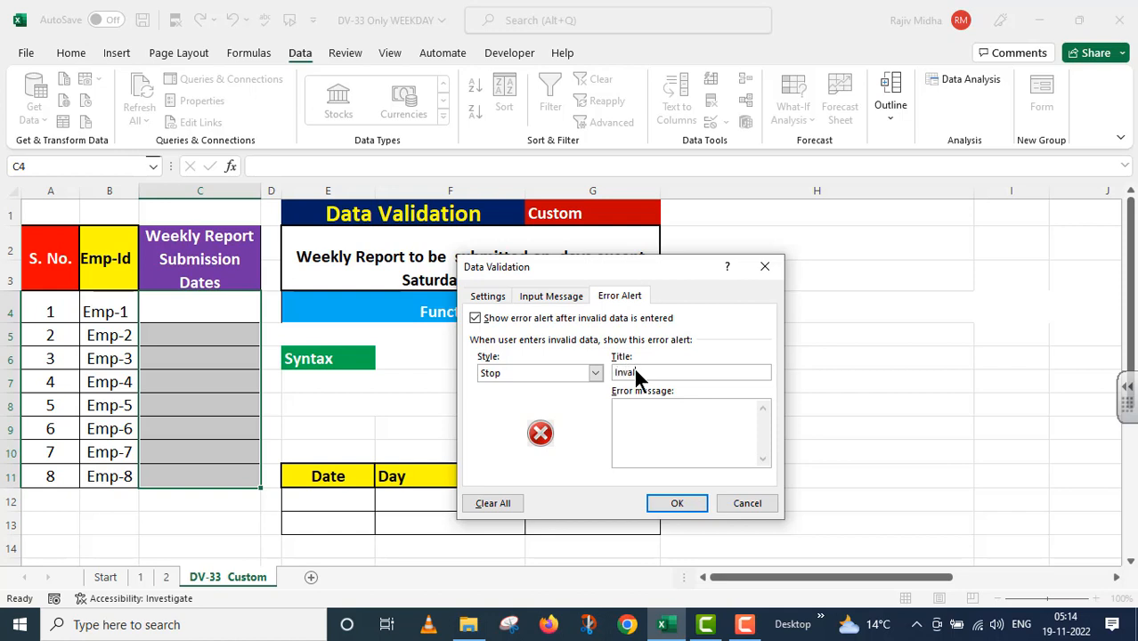
text(Invalid Day)
click(630, 424)
text(This date is not valid.)
click(676, 504)
click(592, 429)
- Enter the submission dates 2/6/2022 for Emp-1 and 3/6/2022 for Emp-2
click(179, 309)
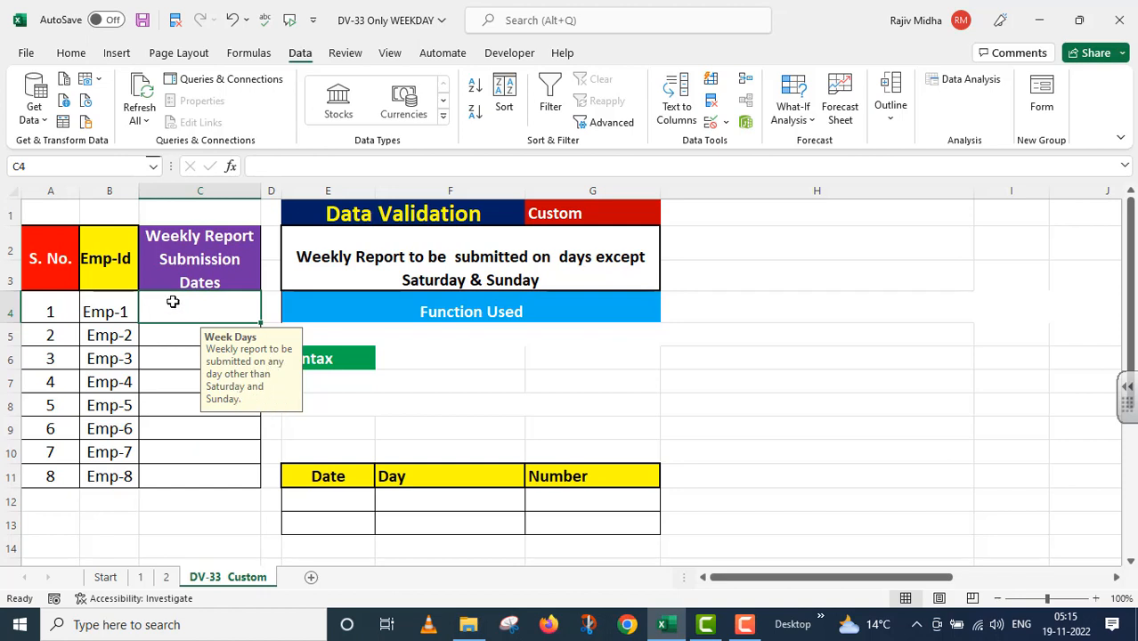
text(2)
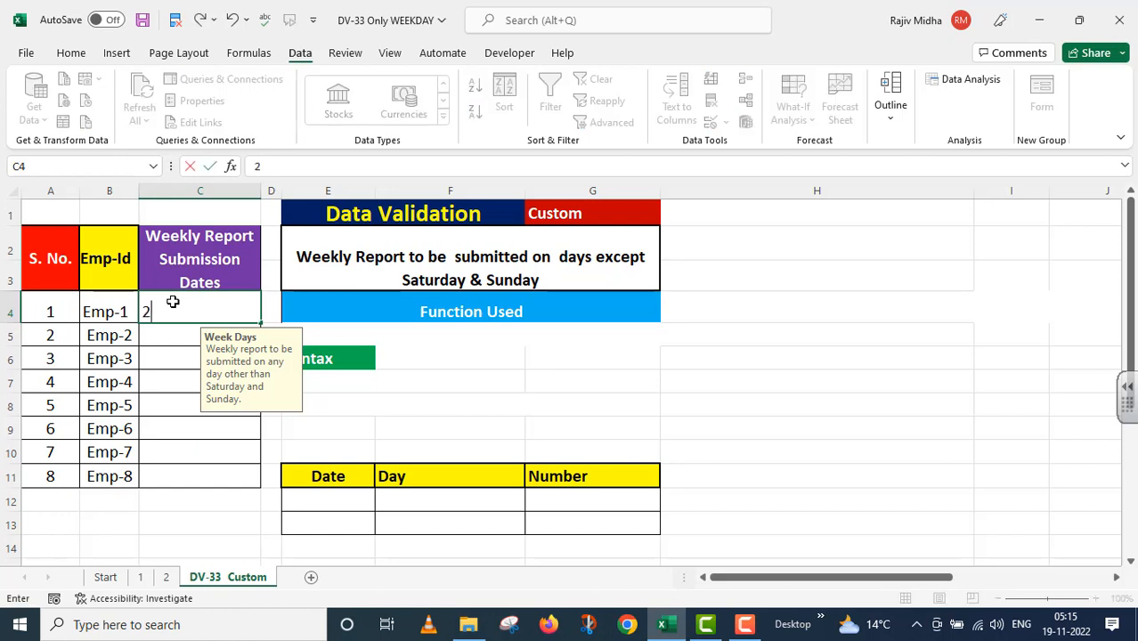
text(/6/2022)
click(157, 334)
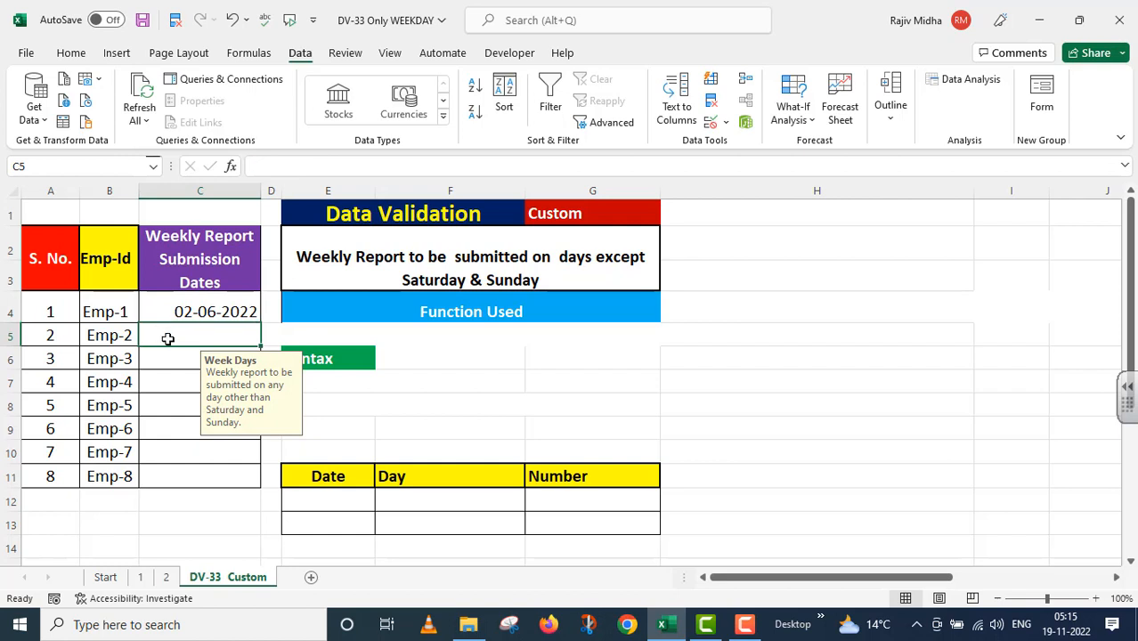
text(3/6/2)
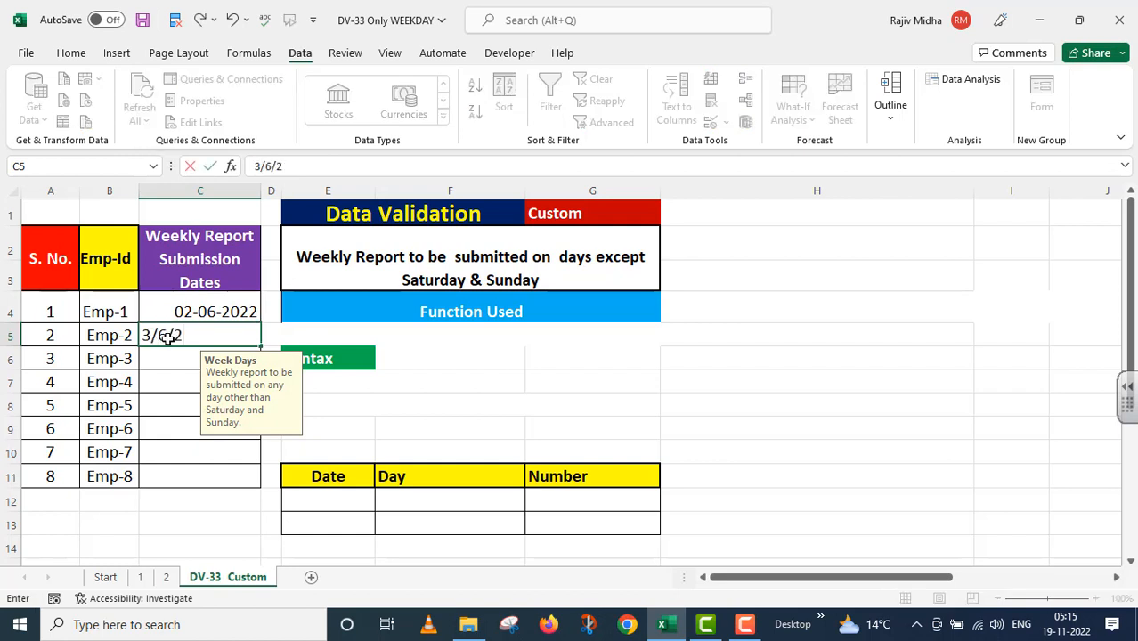
text(022)
key(Return)
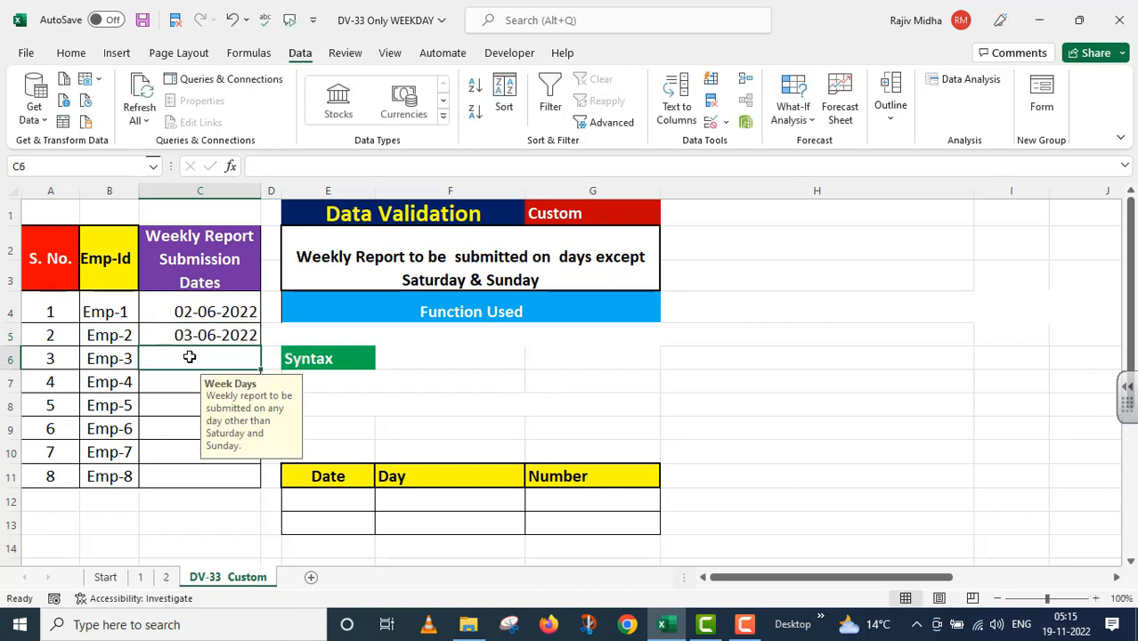
- Try to enter 4/6/2022 as the submission date for Emp-3, then cancel the entry
text(4/)
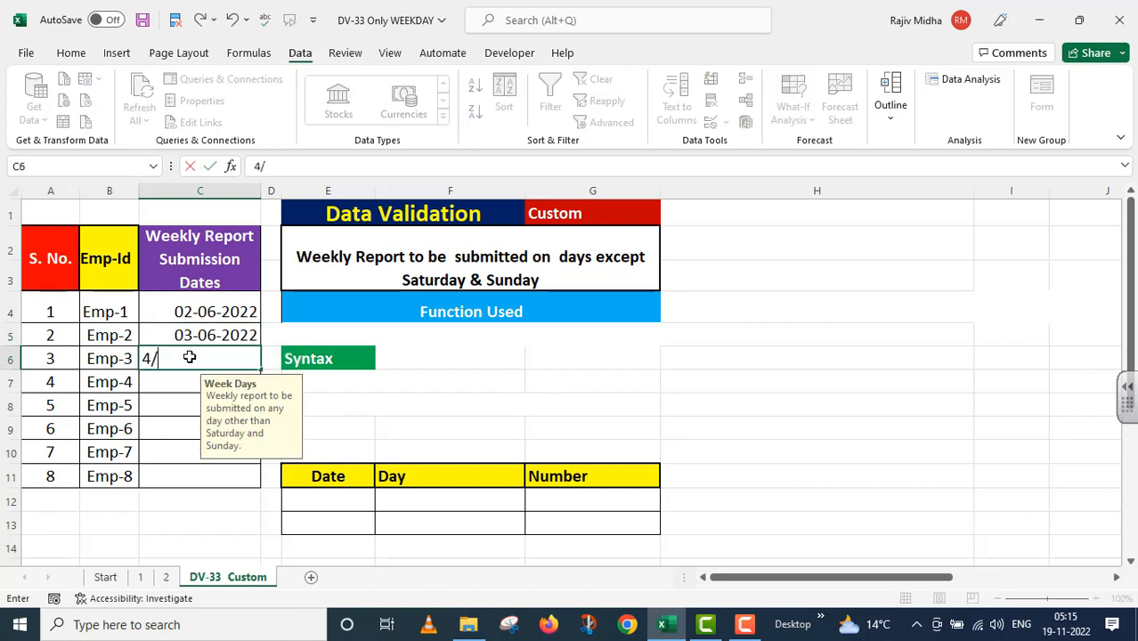
text(6/2022)
key(Return)
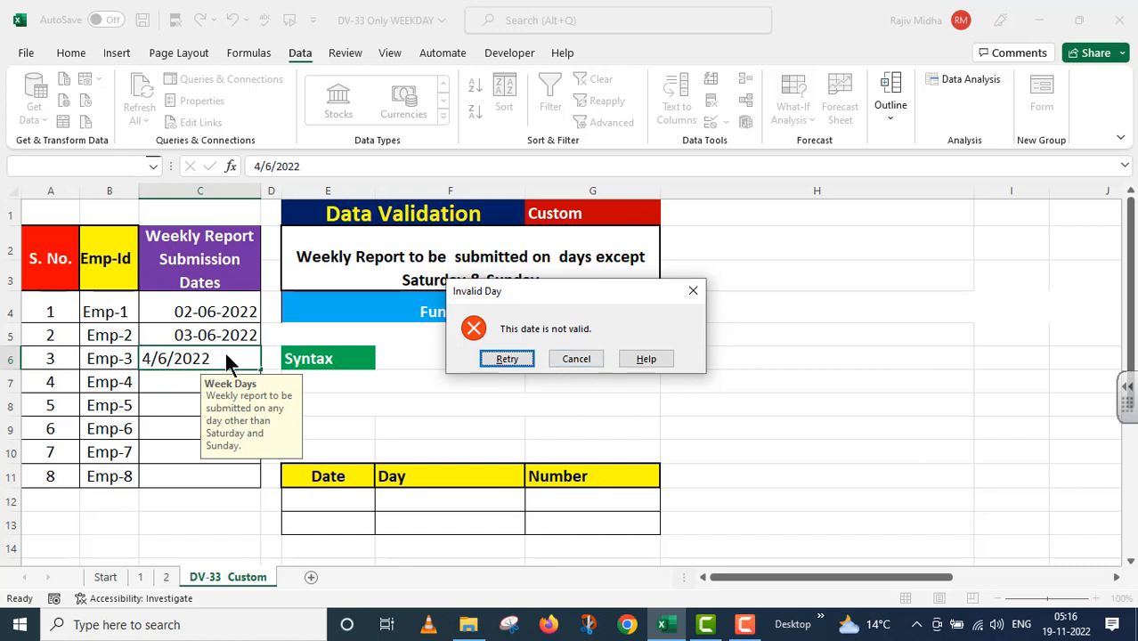
click(576, 359)
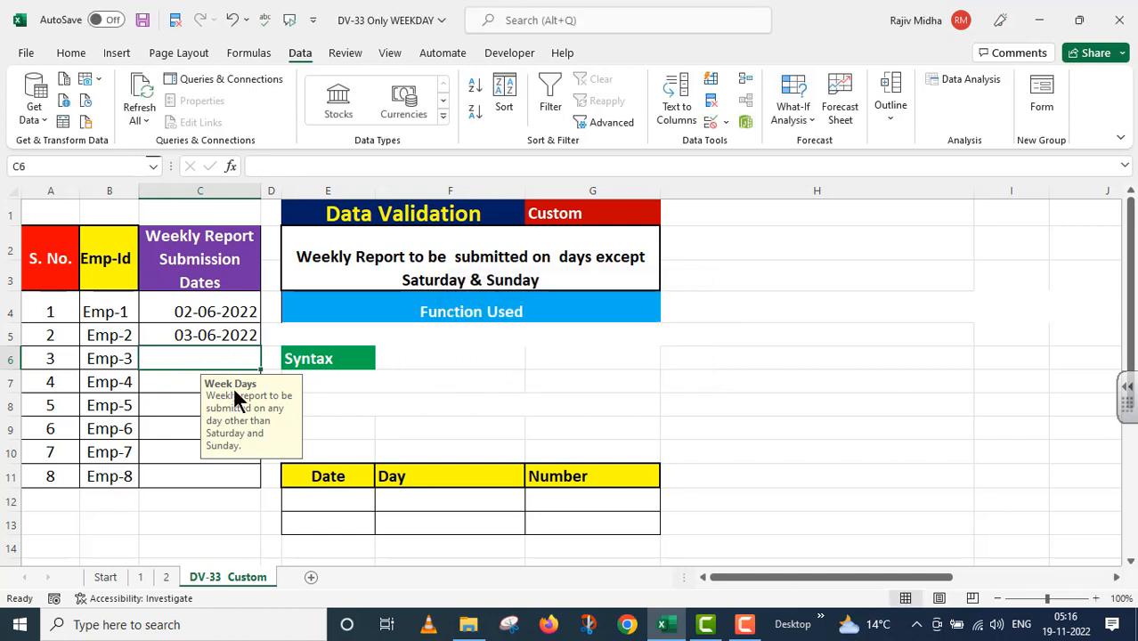
- Enter the date 4/6/2022 in cell E12 of the Date, Day and Number table
click(318, 500)
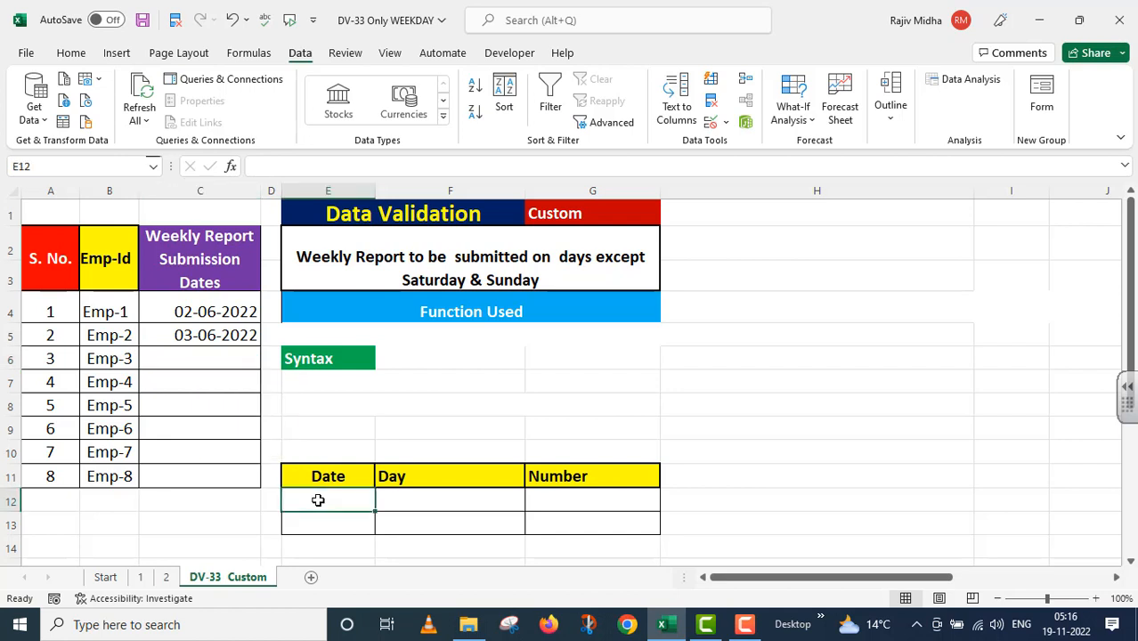
text(4/6)
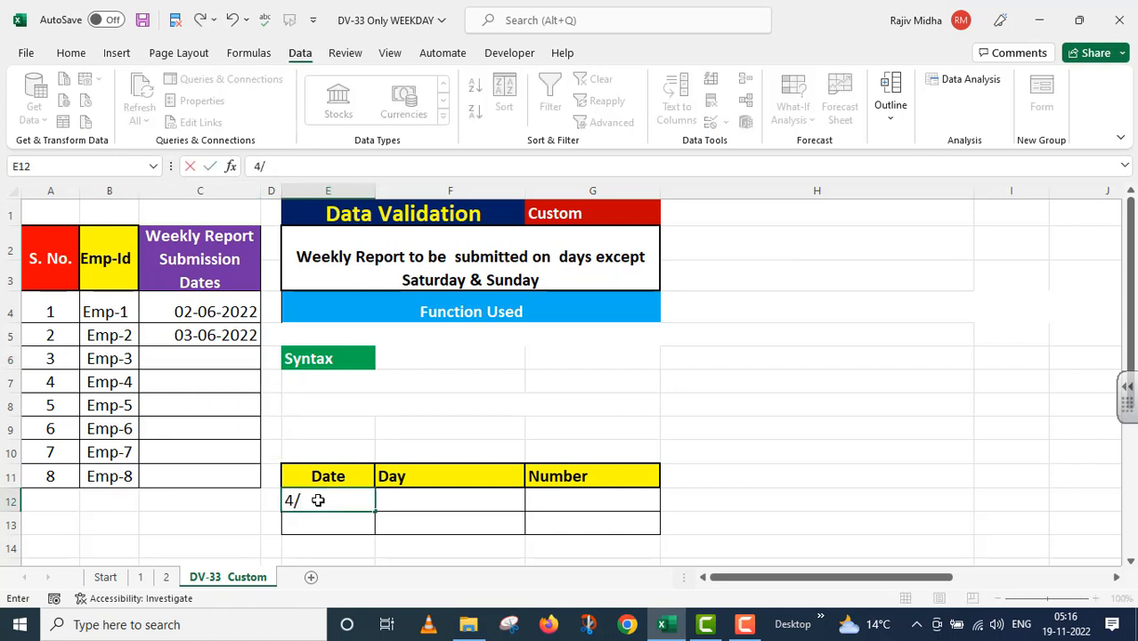
text(/202)
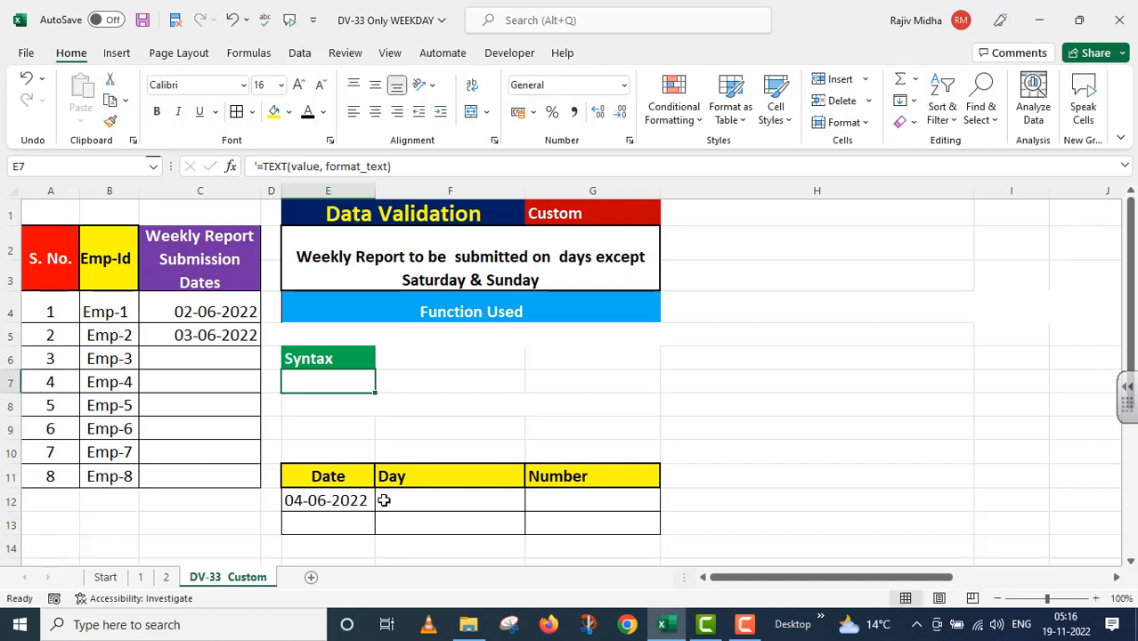
key(Escape)
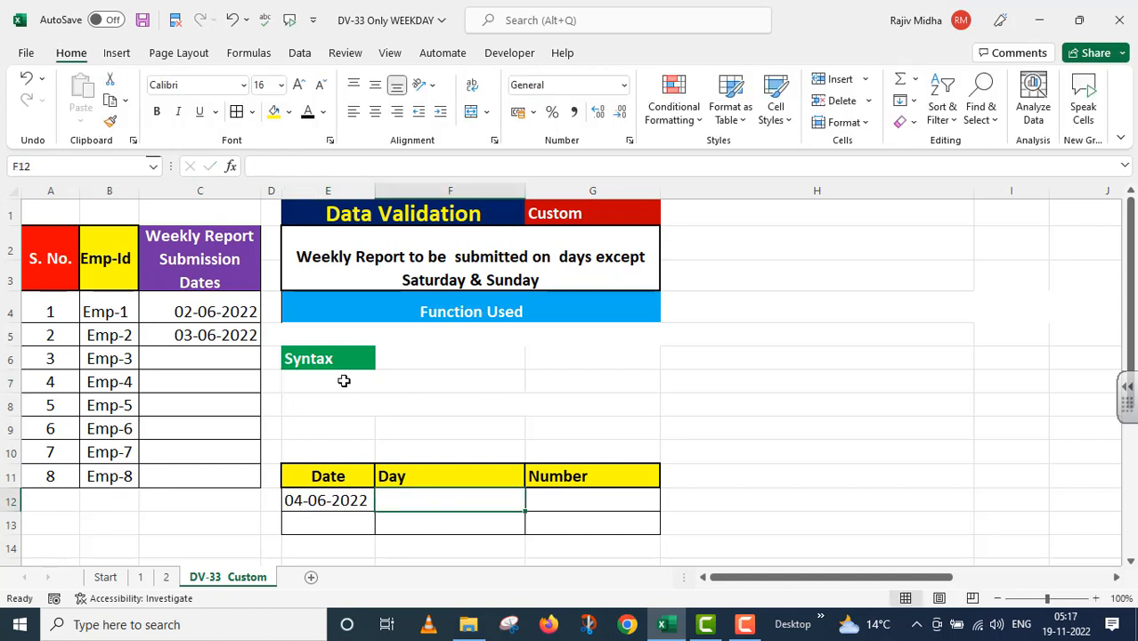
- Reveal the hidden TEXT function syntax in cell E7 by applying the current font colour
click(344, 380)
click(307, 112)
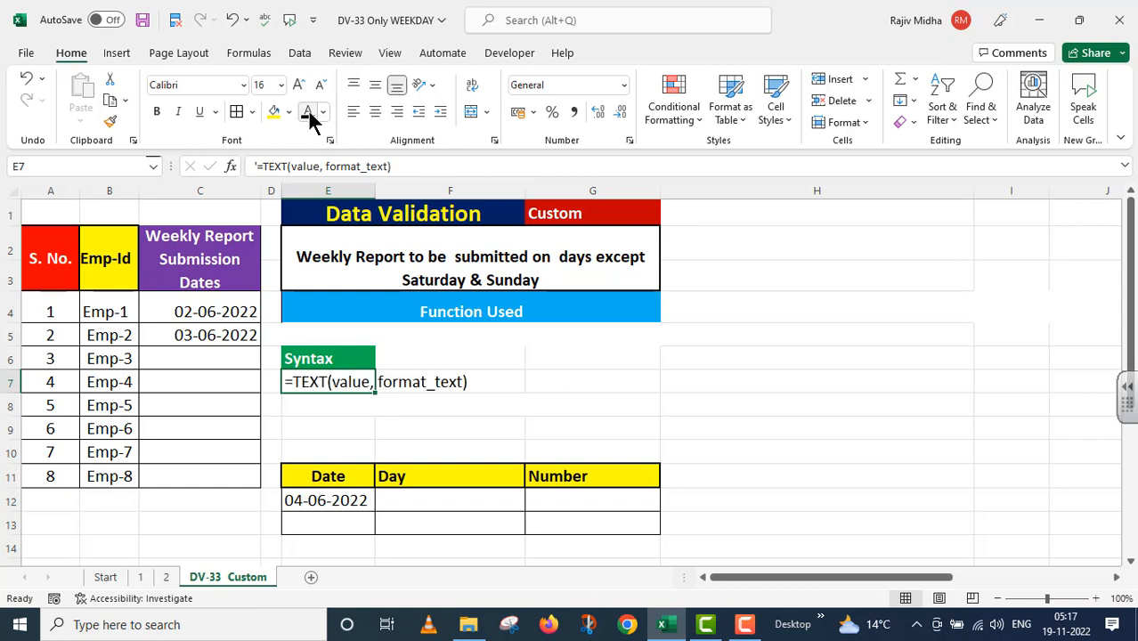
click(397, 407)
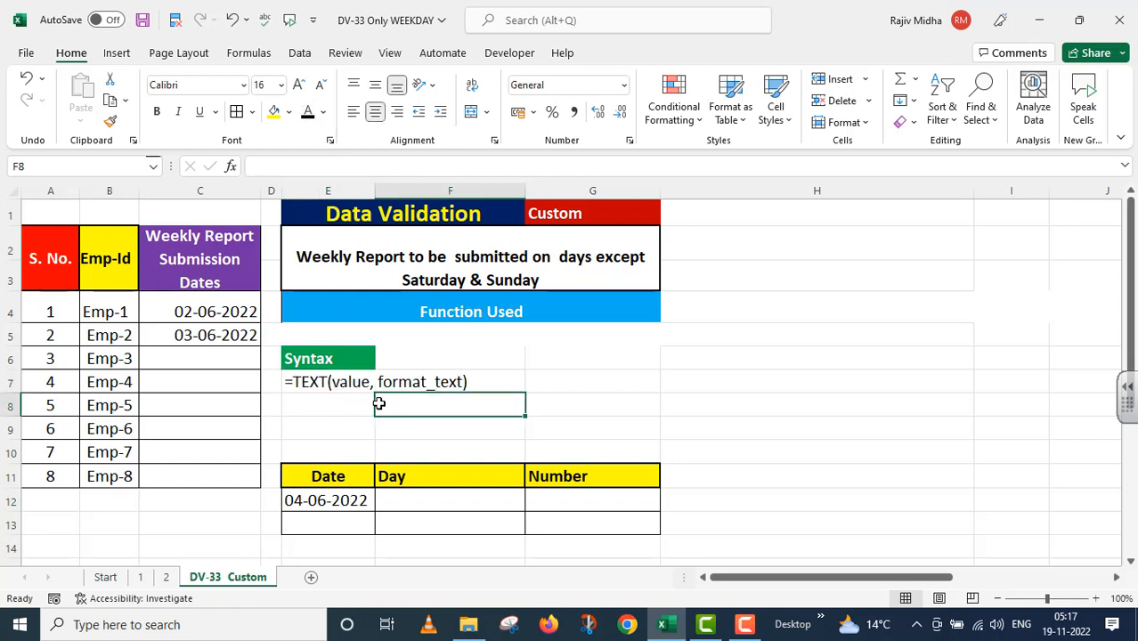
- Enter the formula =TEXT(E12,"DDDD") in cell F12 of the Day column
click(402, 501)
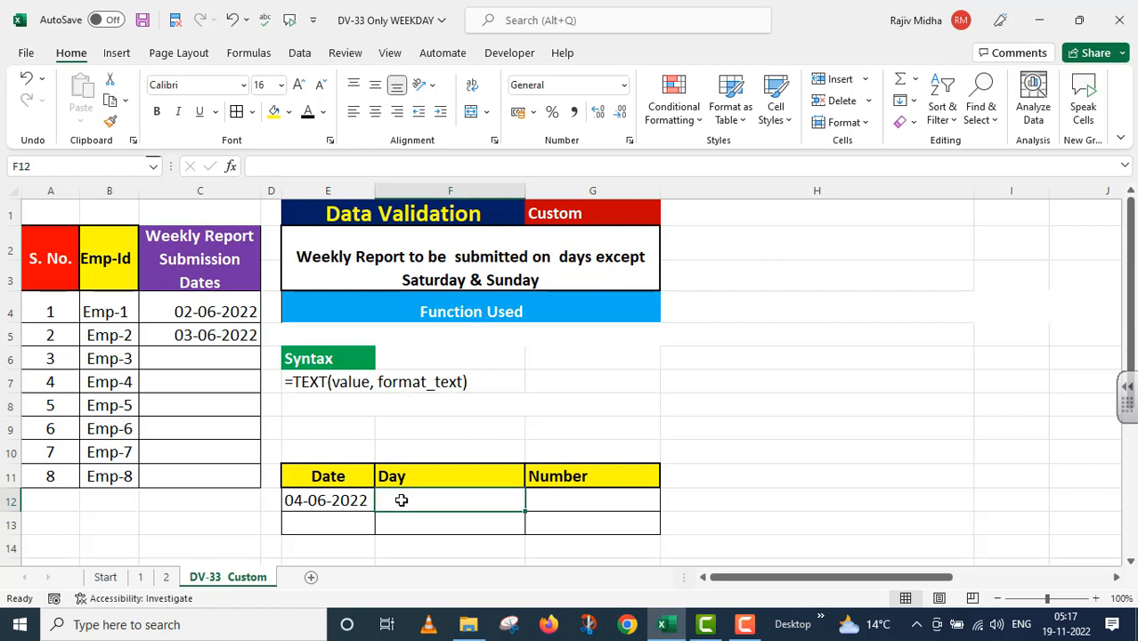
text(=T)
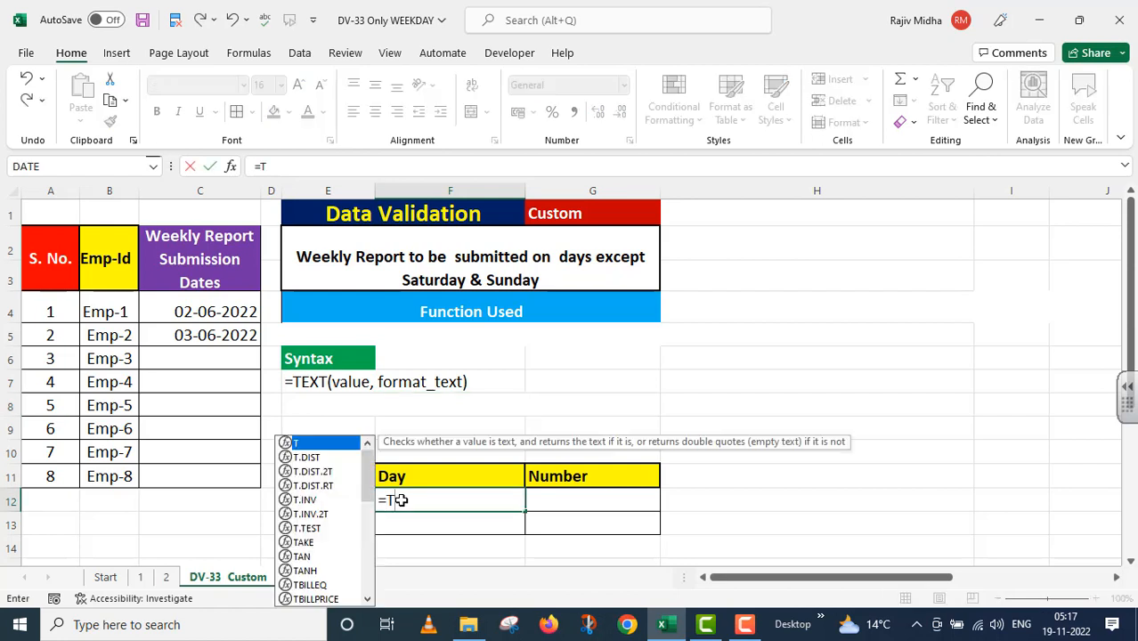
text(EXT()
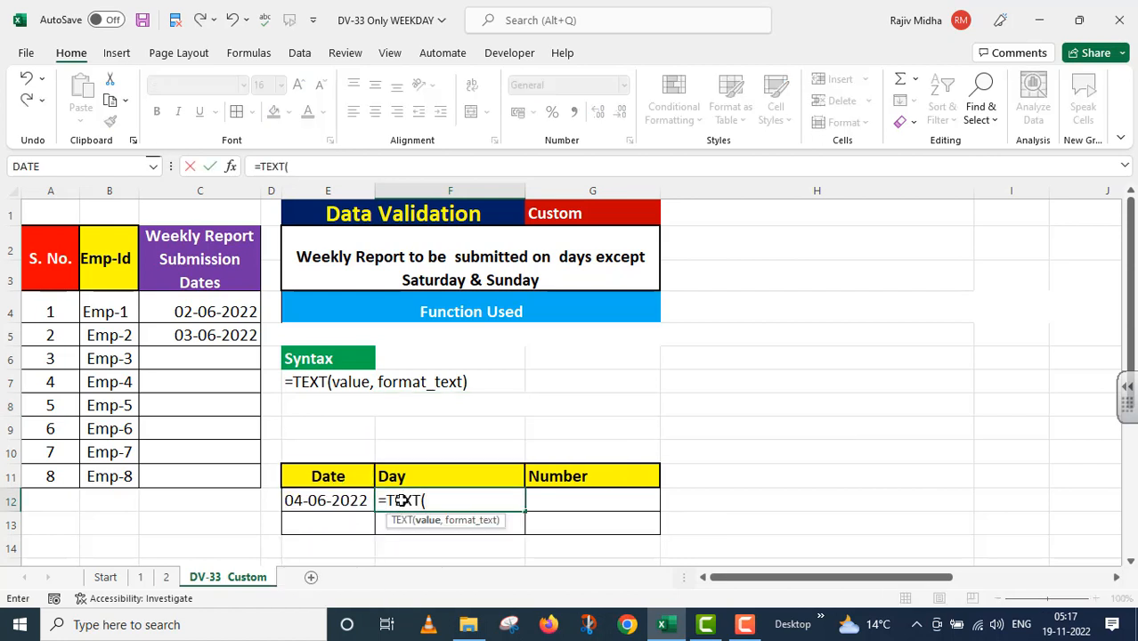
click(348, 500)
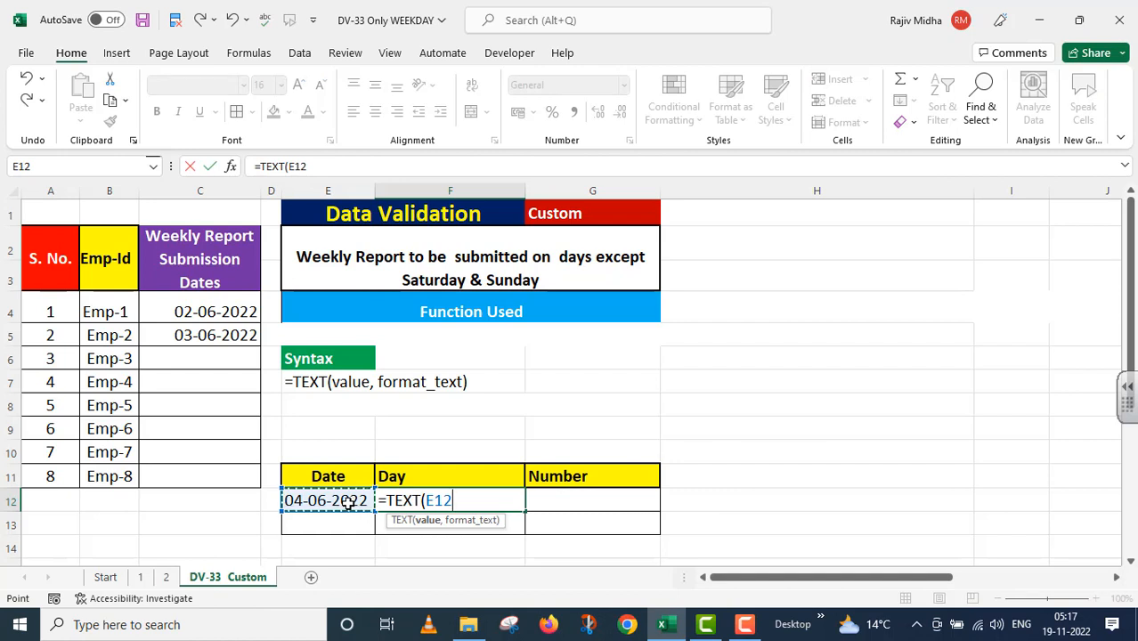
text(,)
key(BackSpace)
text(")
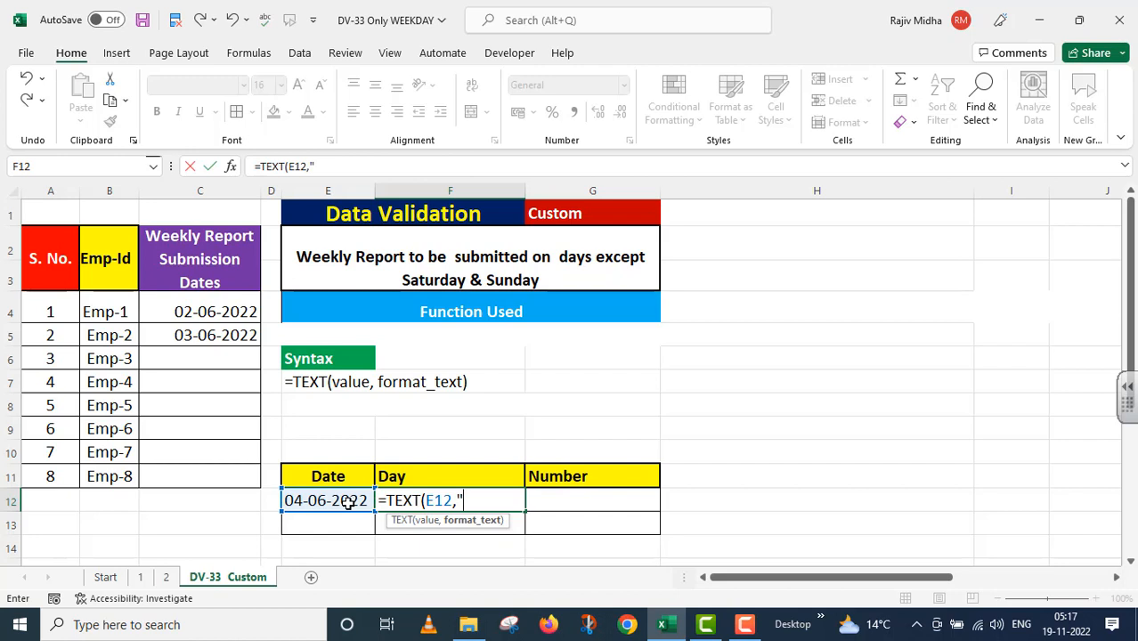
text(DDDD)
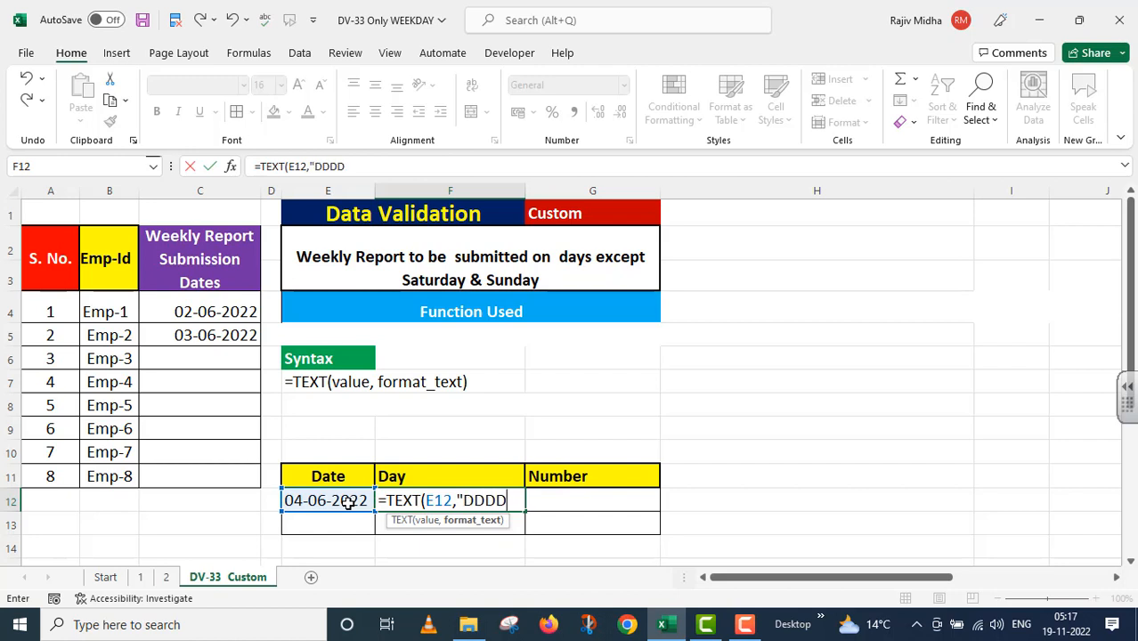
text("))
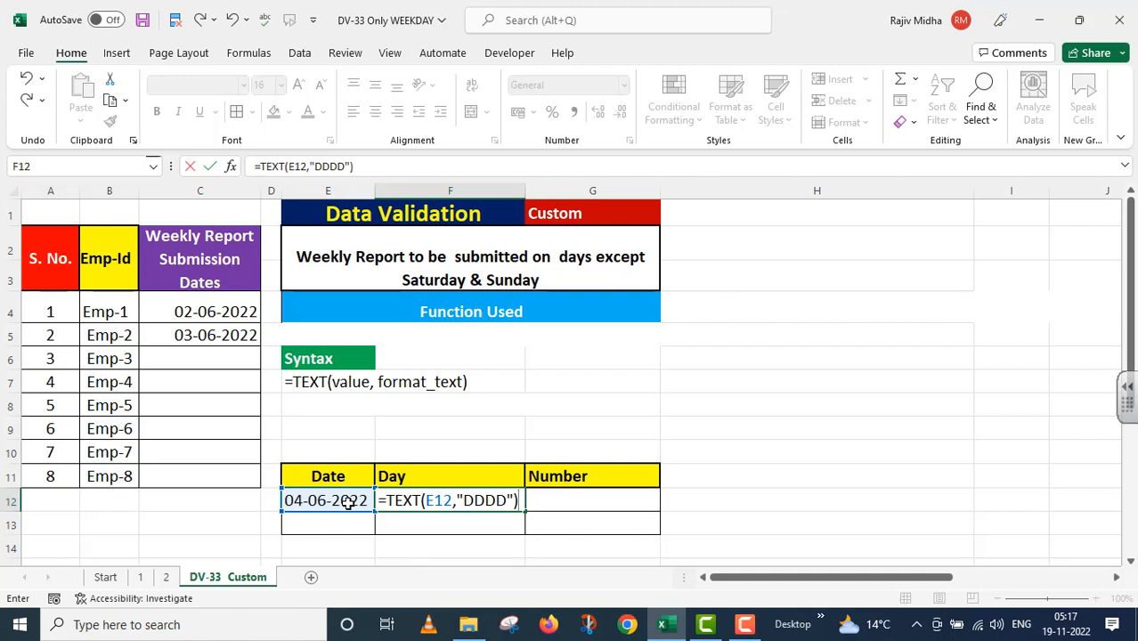
key(Return)
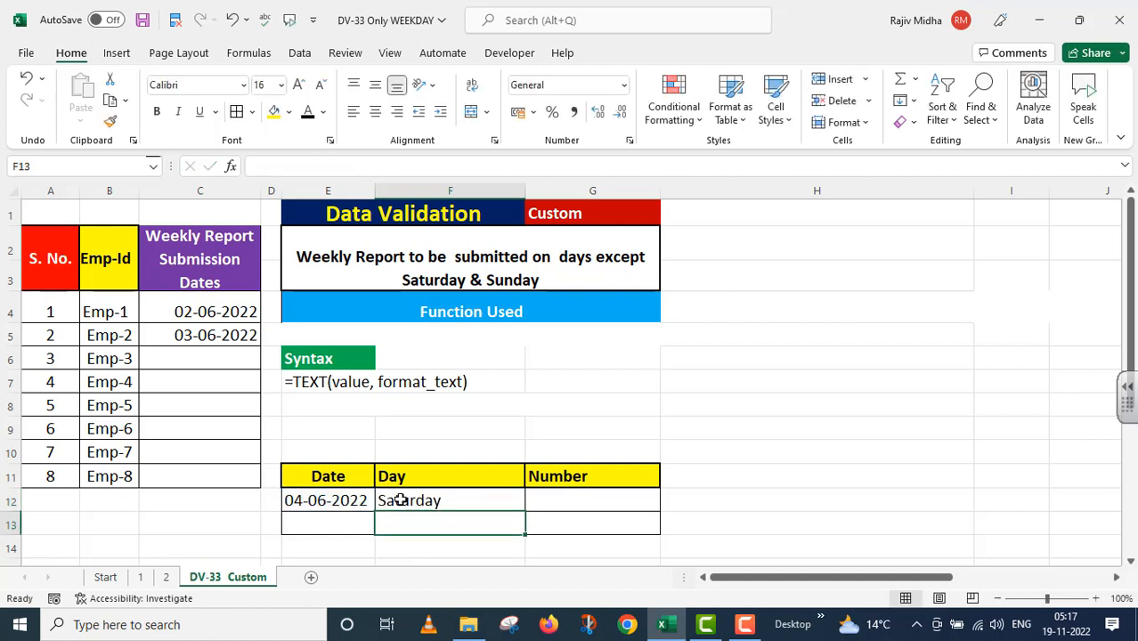
click(402, 501)
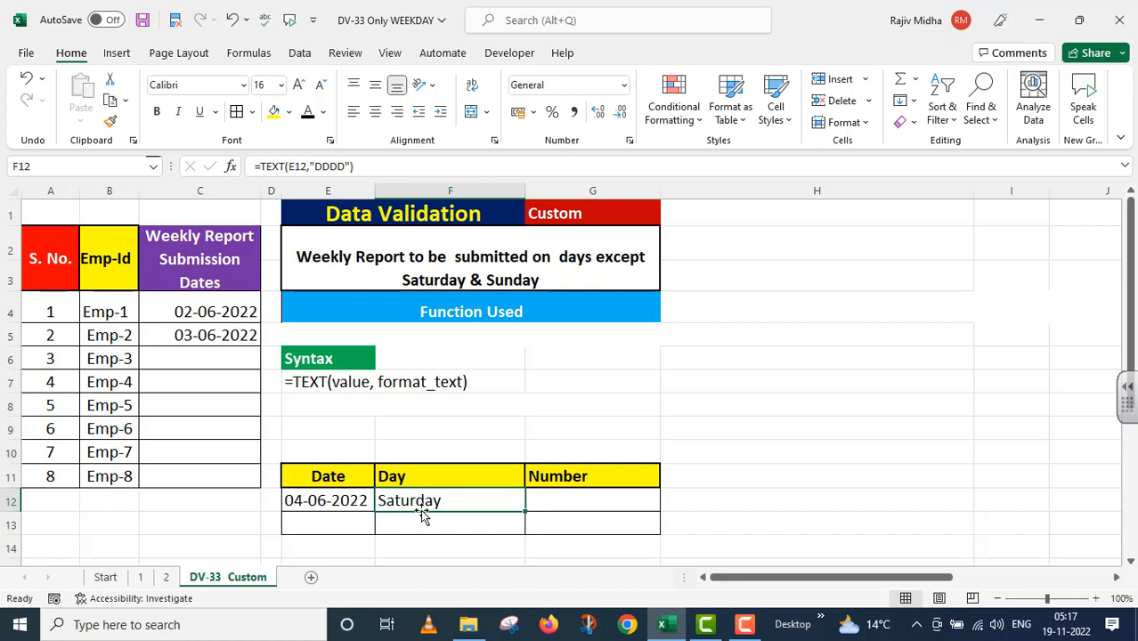
- Enter the date 5/6/2022 in cell E13 of the Date, Day and Number table
click(316, 521)
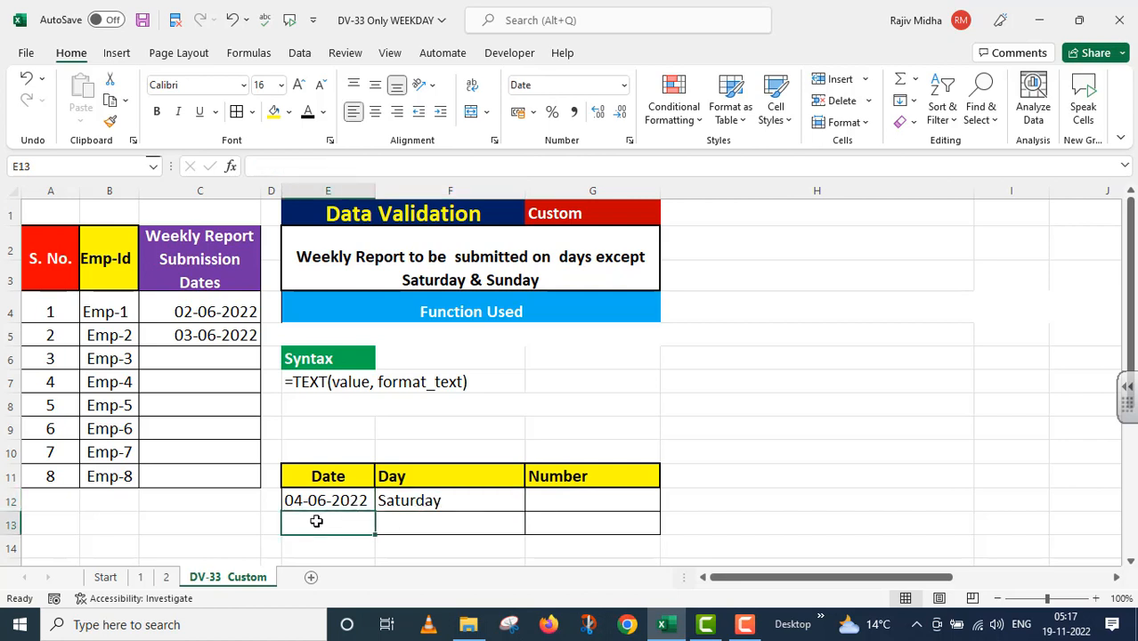
text(5/)
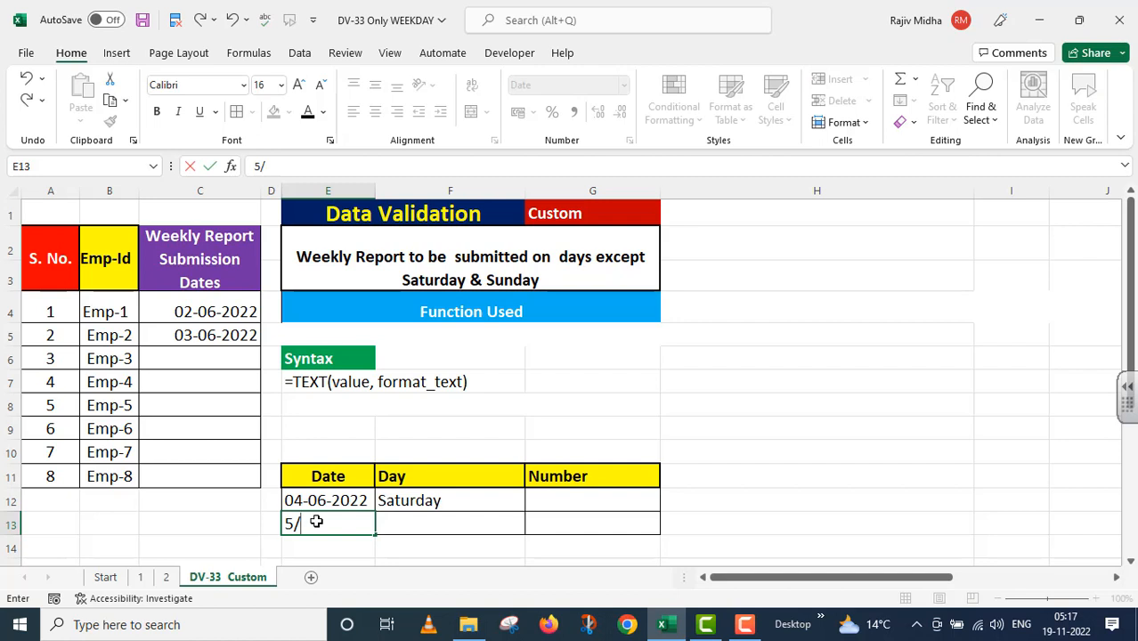
text(6/2022)
key(Return)
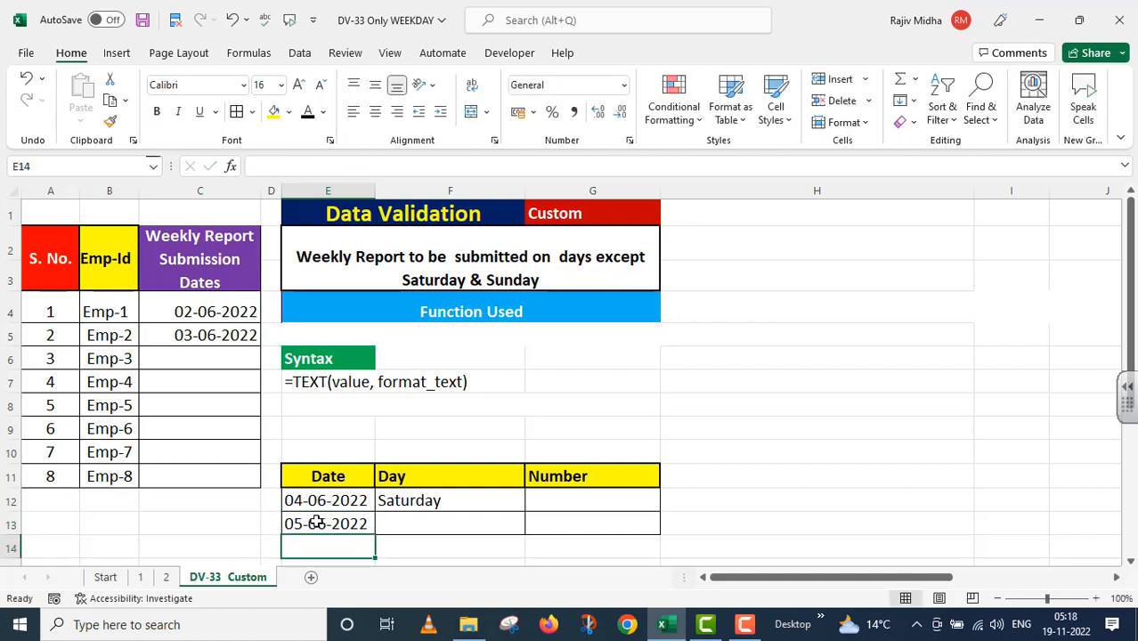
- Fill the TEXT formula from cell F12 down to F13
click(388, 525)
click(437, 498)
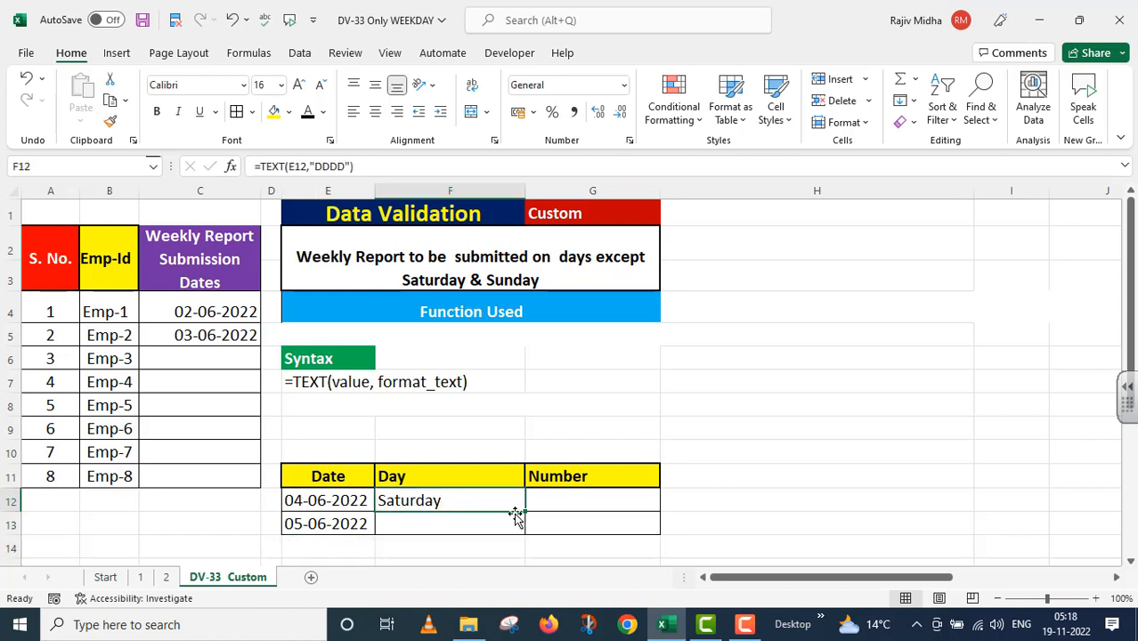
drag(516, 515, 524, 534)
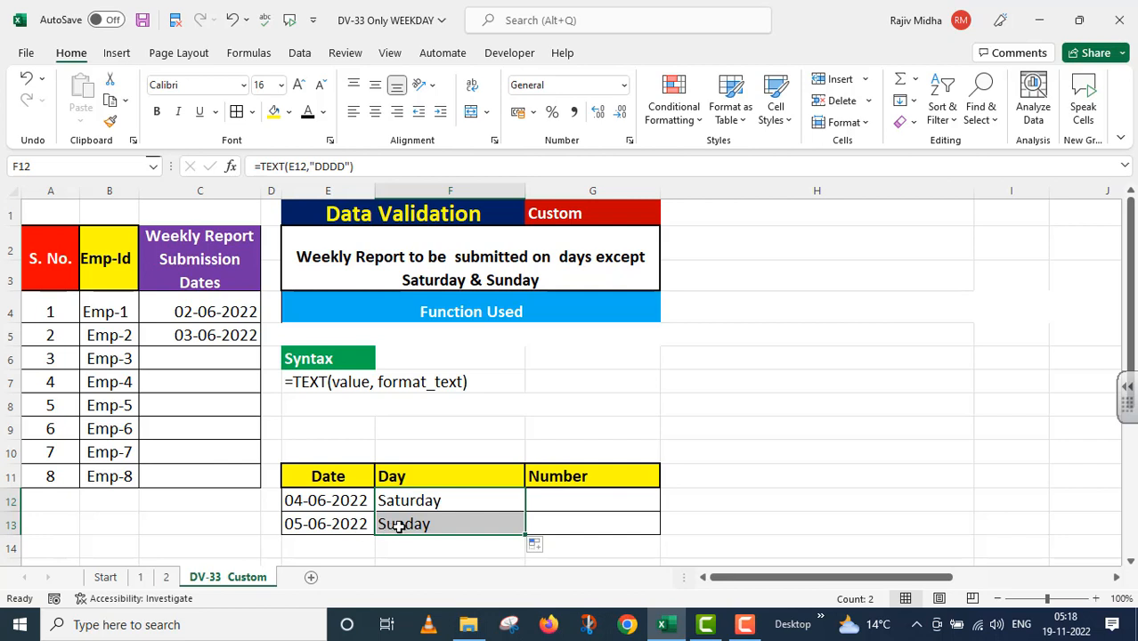
- Try to enter 5/6/2022 as the submission date for Emp-3, then cancel the entry
click(197, 359)
text(5)
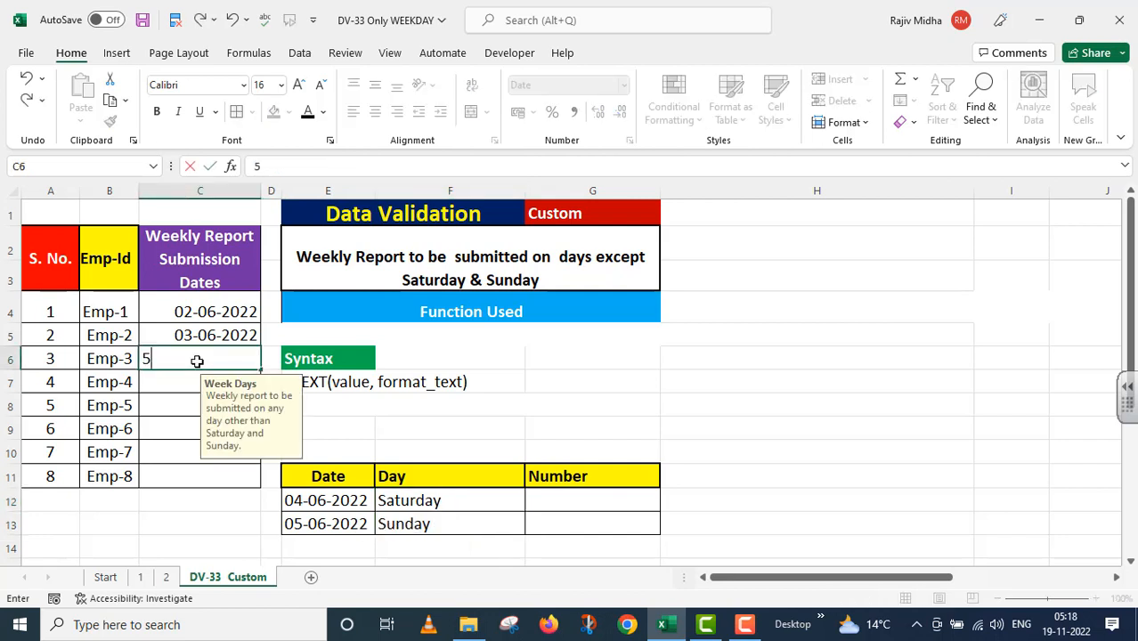
text(/6/2022)
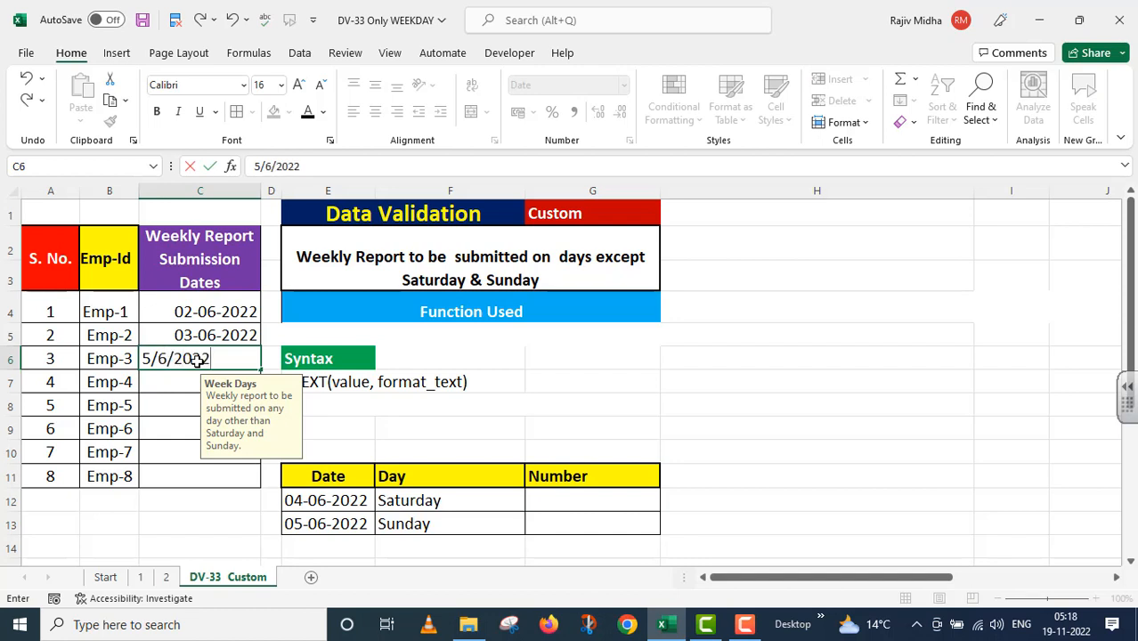
key(Return)
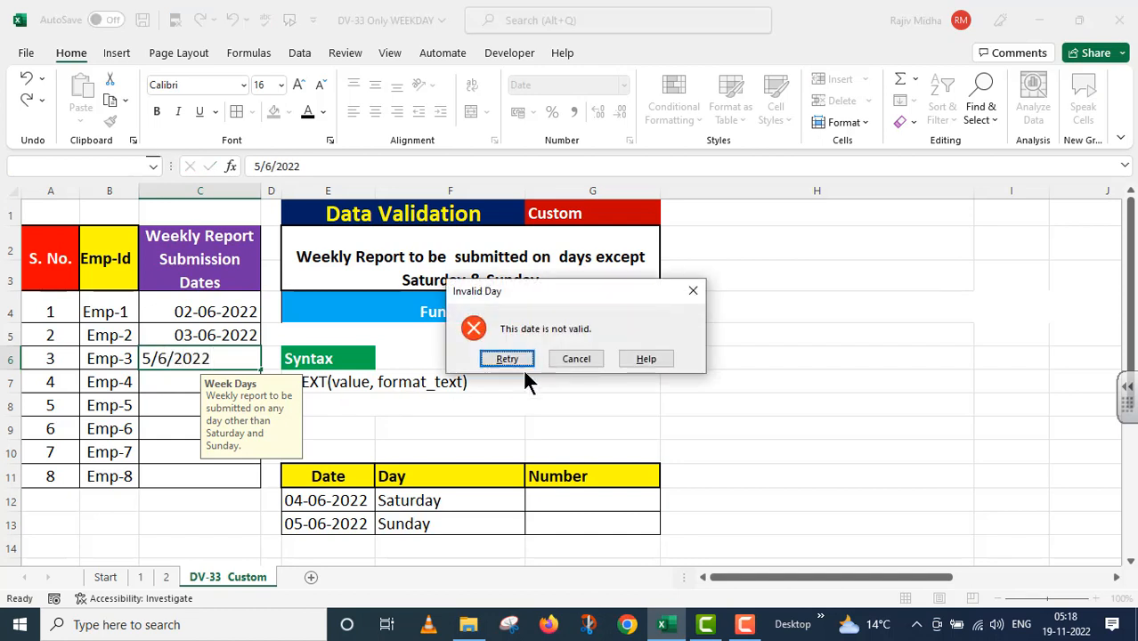
click(569, 360)
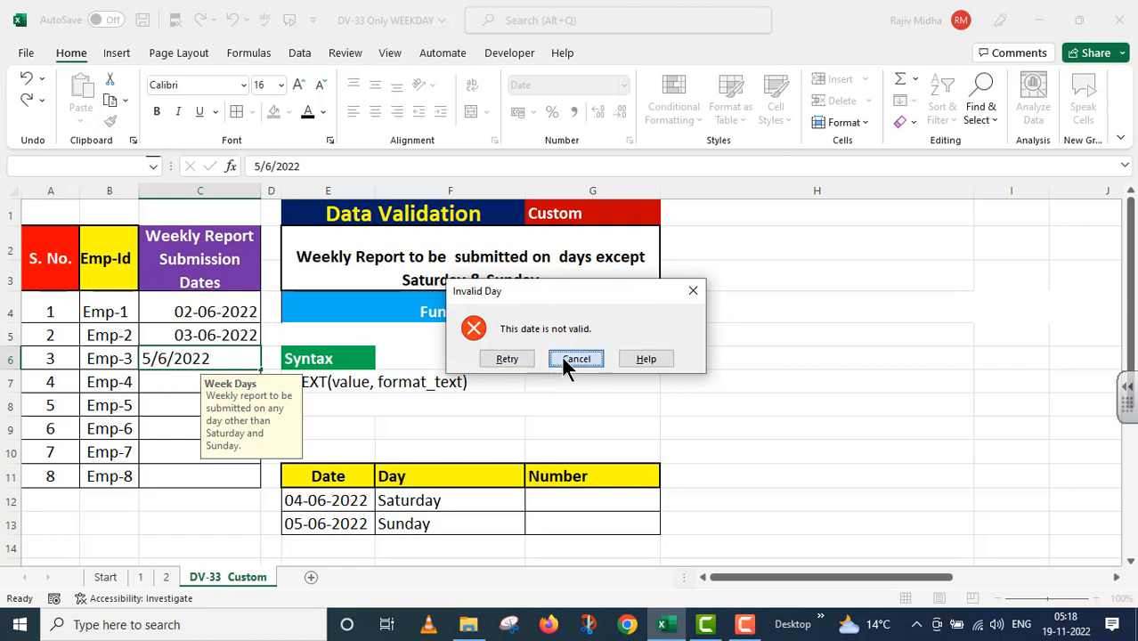
- Enter the formula =WEEKDAY(E12,2) in cell G12, choosing the return type that numbers Monday as 1 through Sunday as 7
click(454, 503)
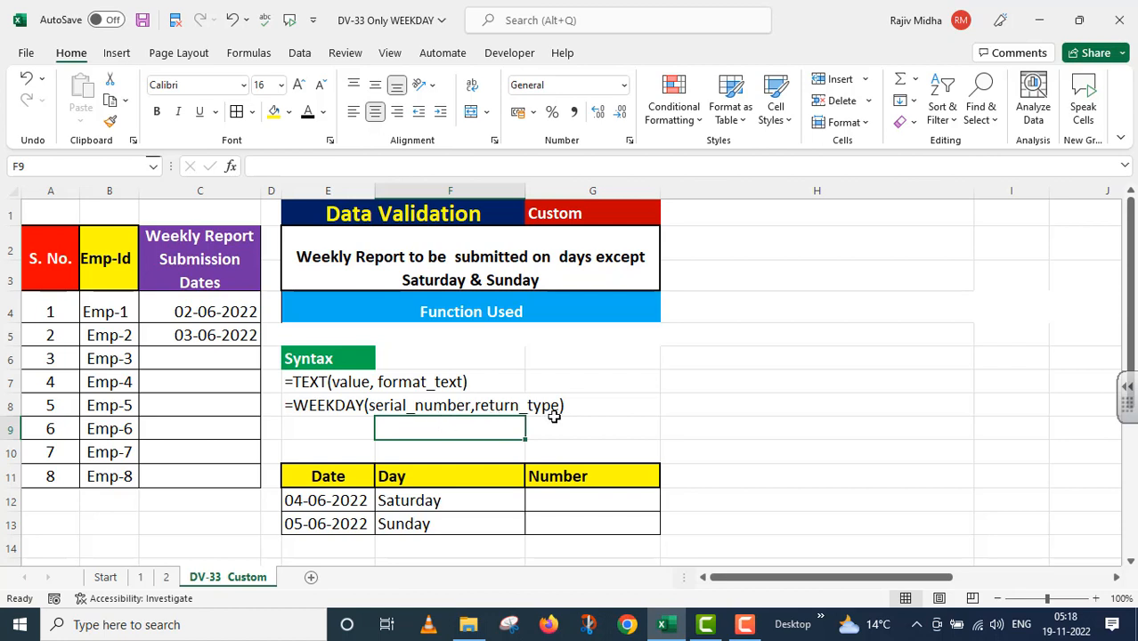
click(534, 499)
text(=)
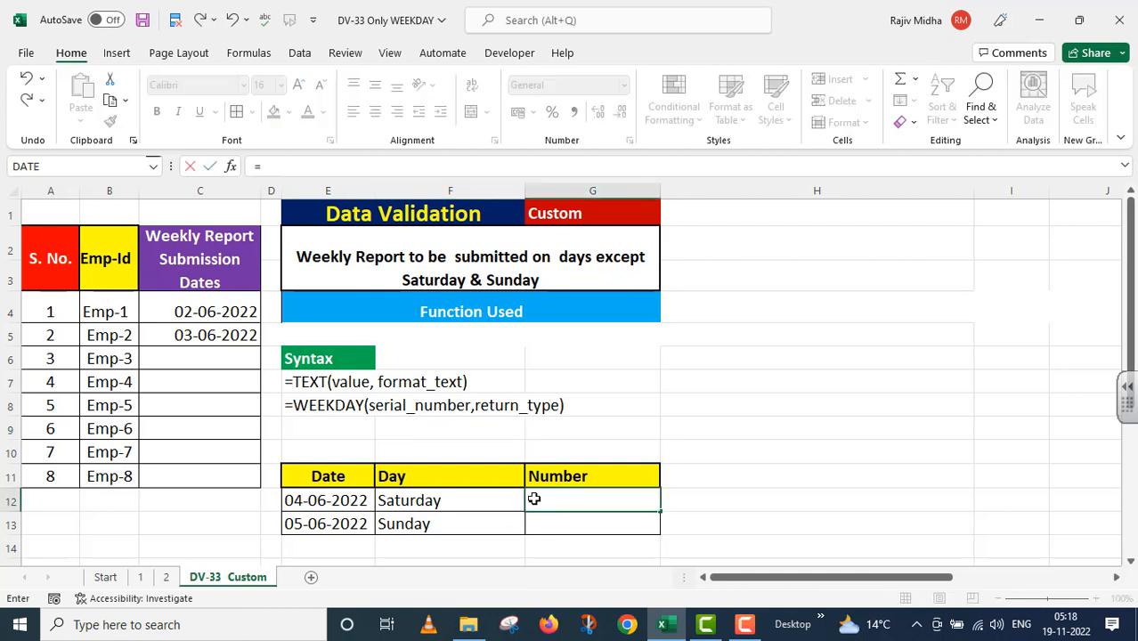
text(WEE)
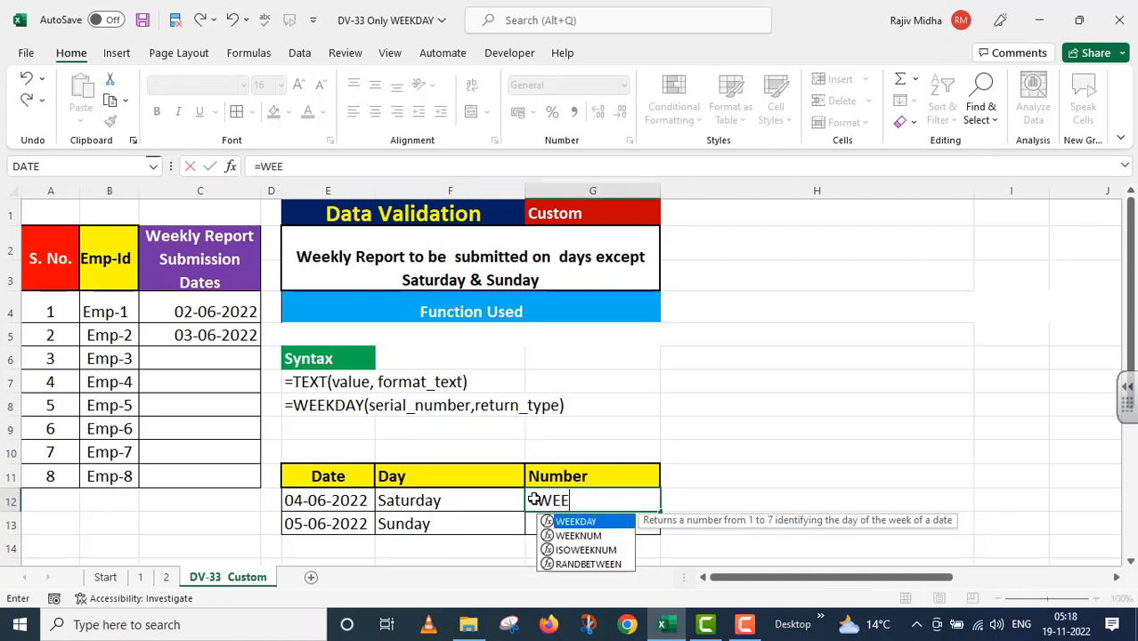
text(KDAY()
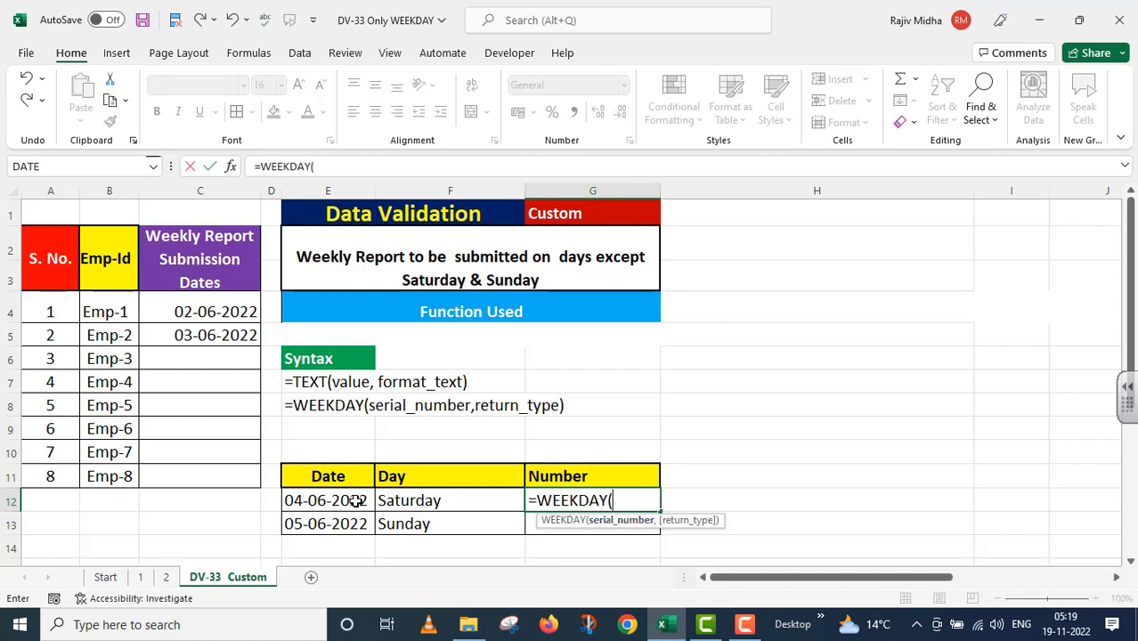
click(355, 502)
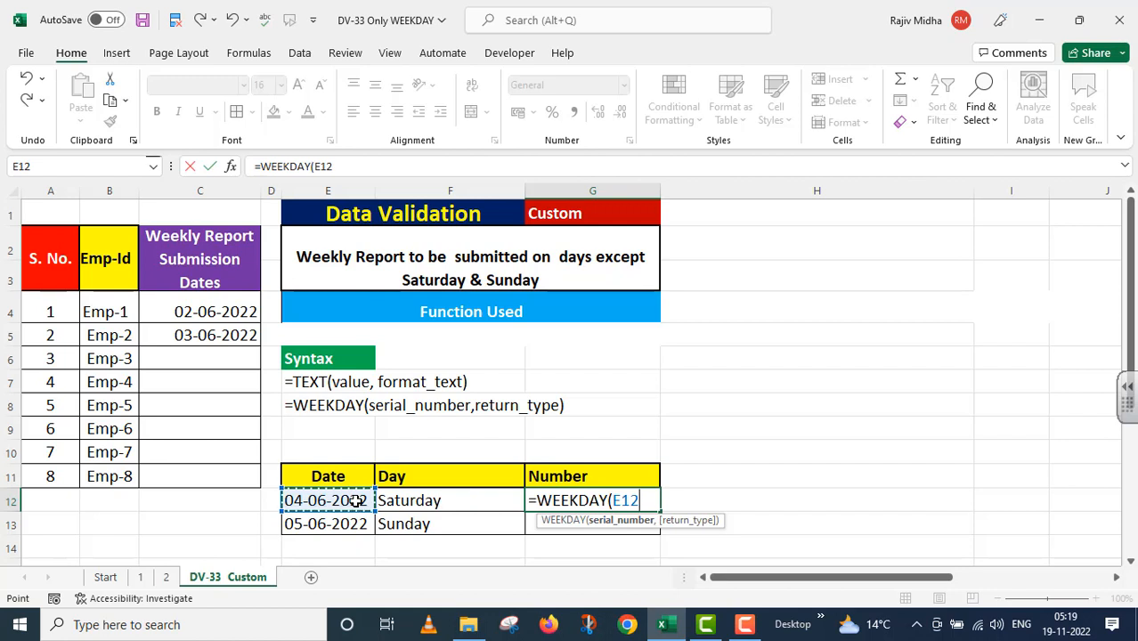
text(,)
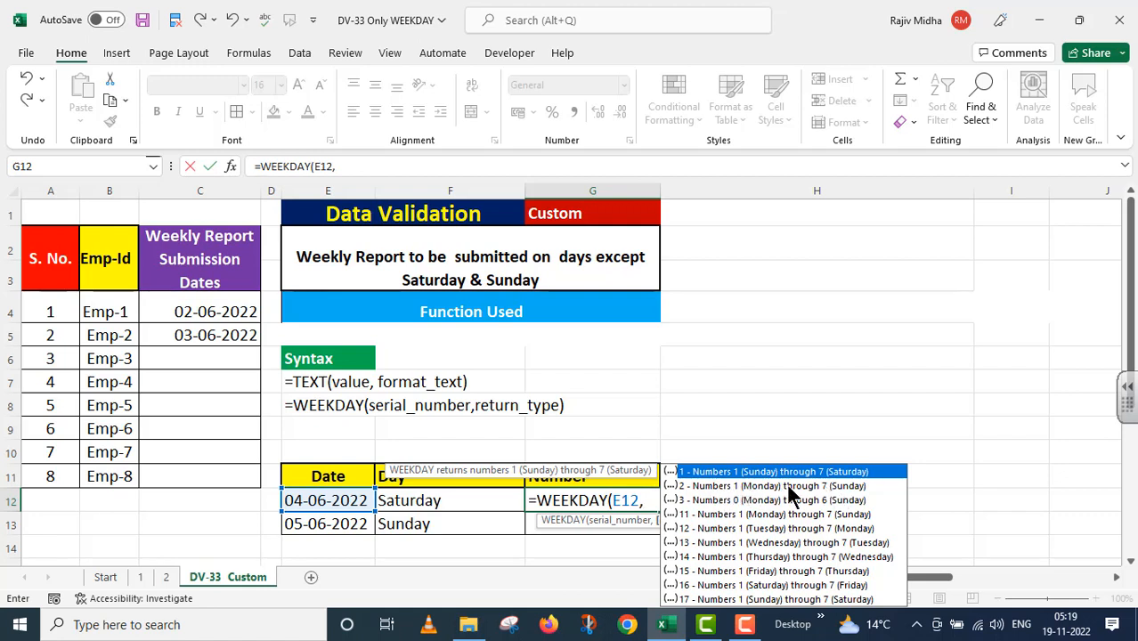
click(694, 485)
double_click(694, 485)
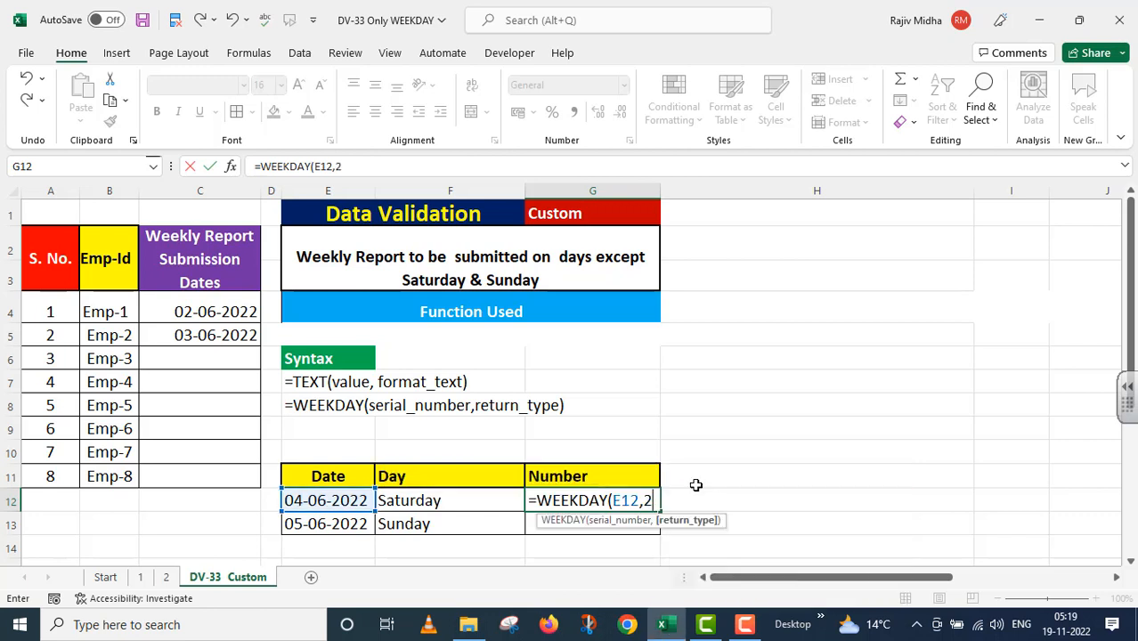
text())
key(Return)
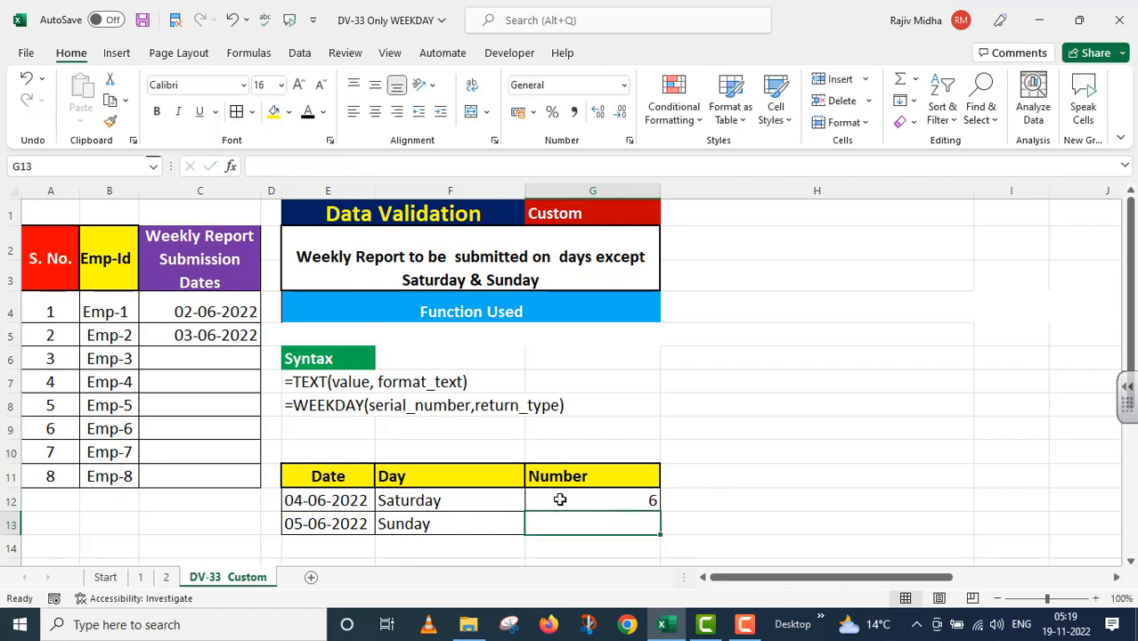
- Fill the WEEKDAY formula from cell G12 down to G13 and check the copied formula's reference
click(616, 499)
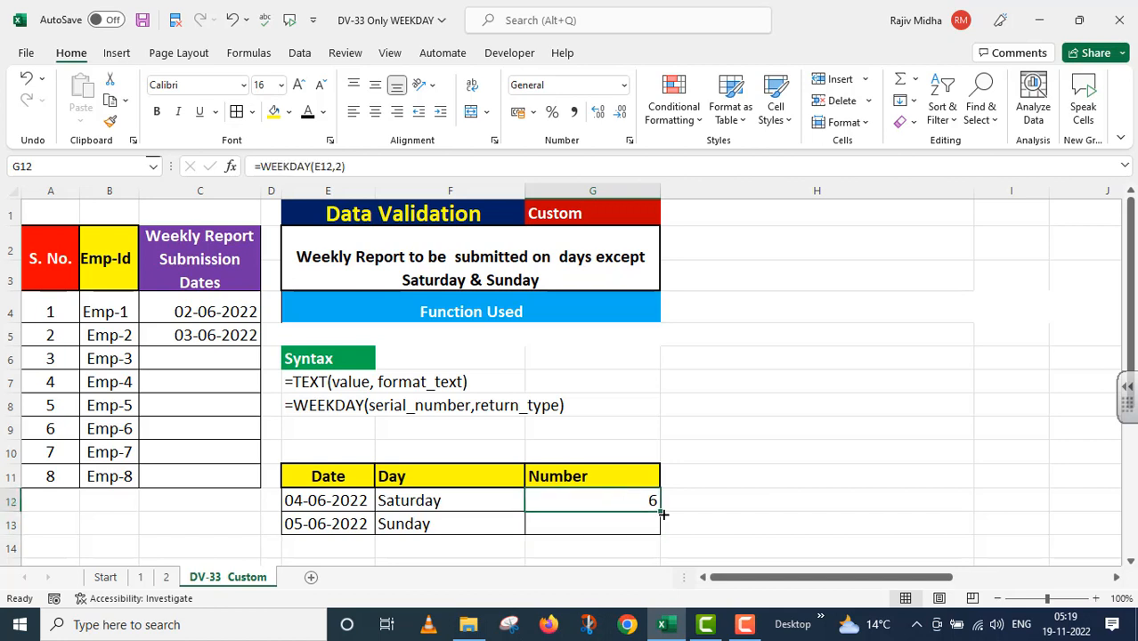
drag(658, 511, 658, 533)
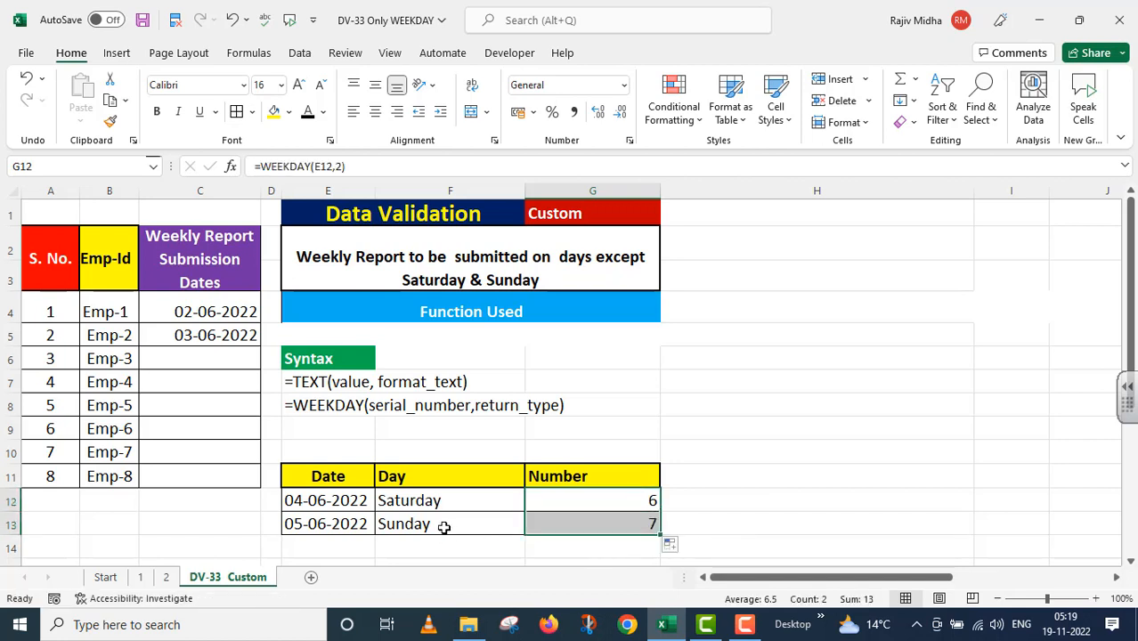
double_click(641, 524)
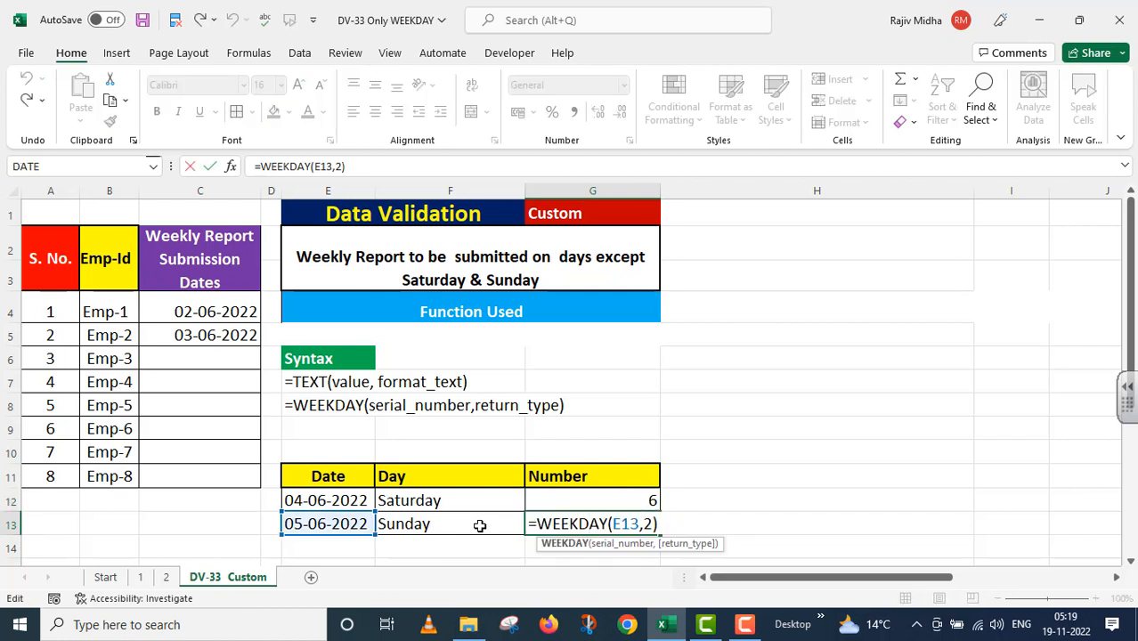
key(Return)
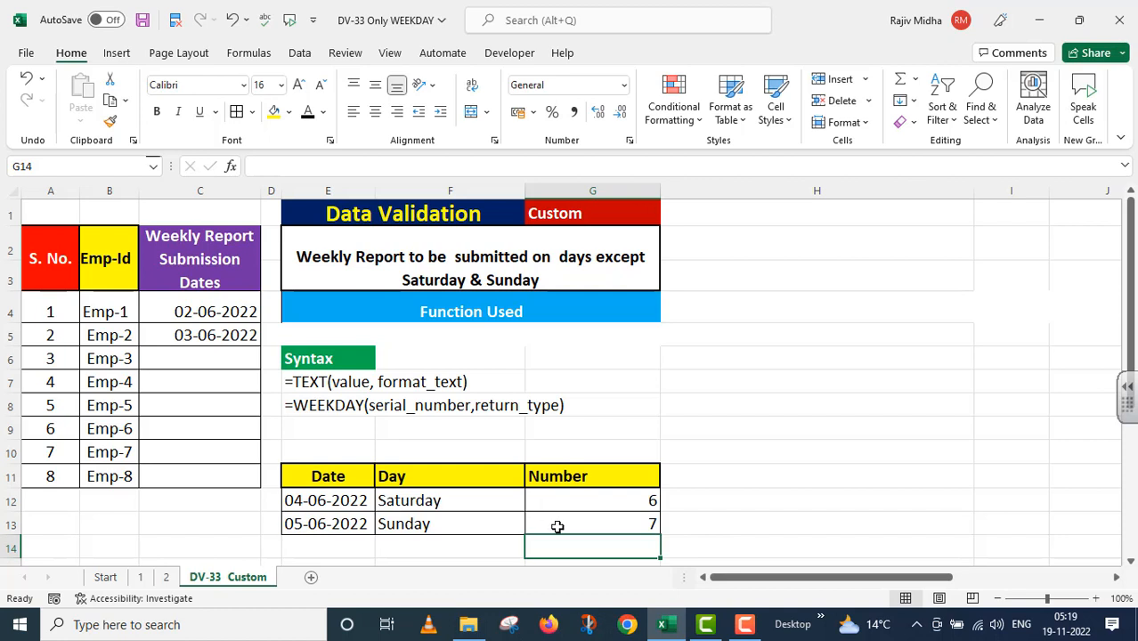
- Reveal the hidden AND and WEEKDAY validation formula in cell E5 under the Function Used heading
click(727, 342)
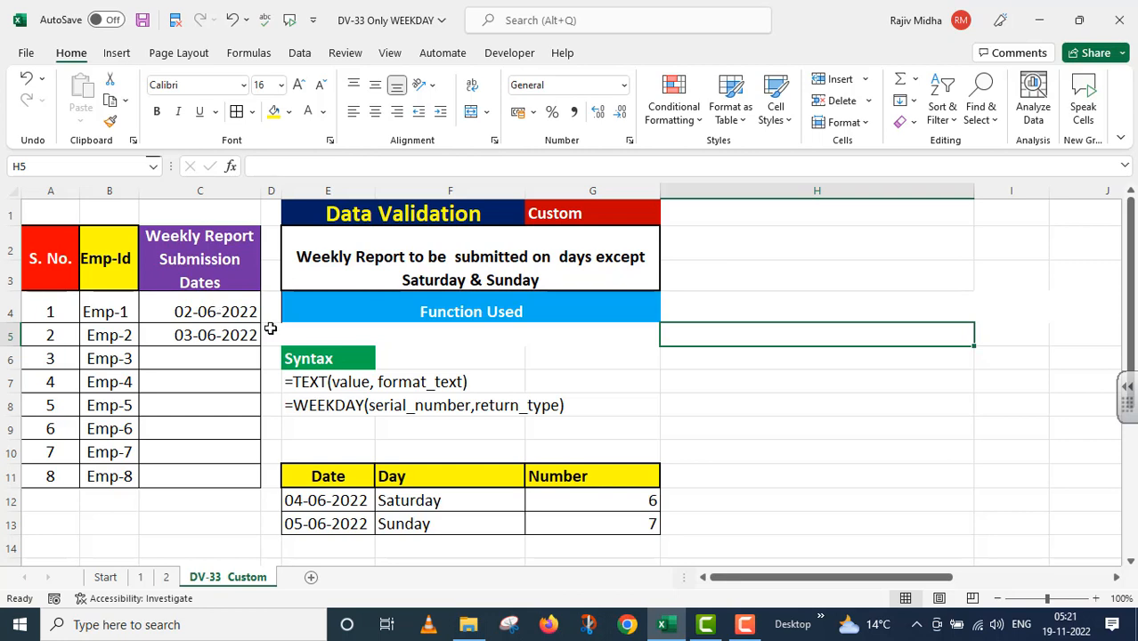
click(306, 331)
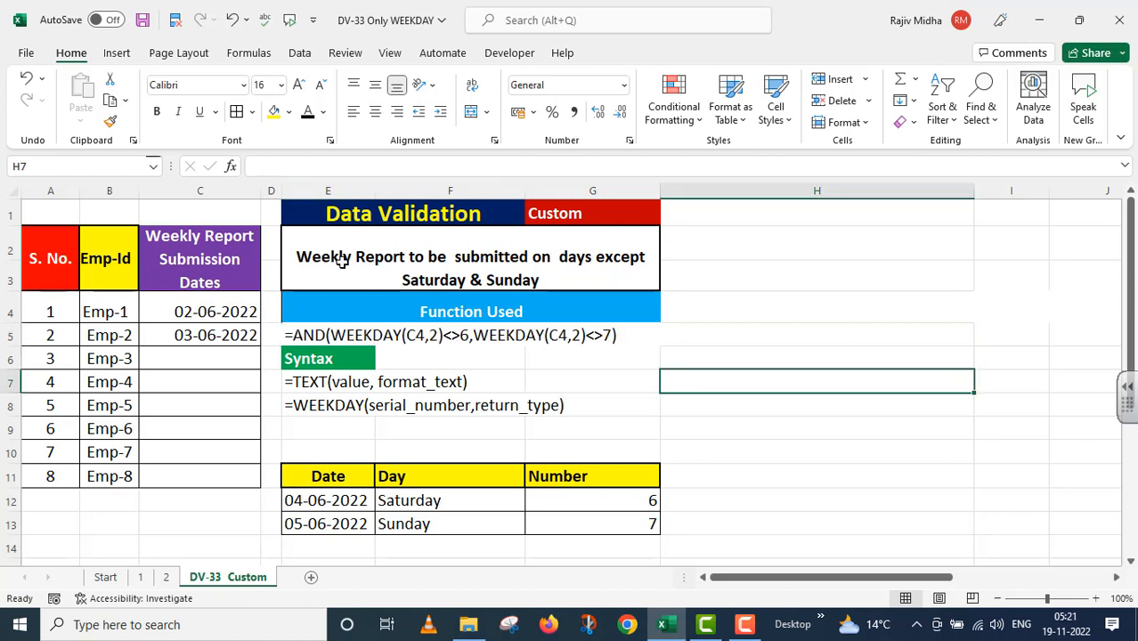
key(Down)
key(Down)
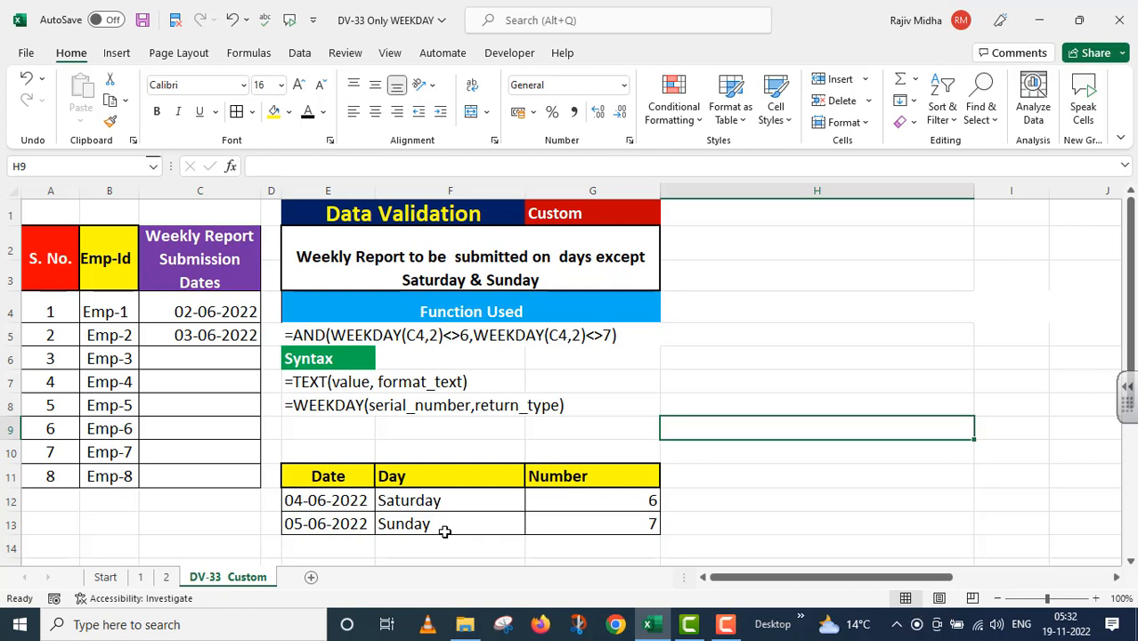
- Paste the copied Data Validation dialog pictures at cell H1 and deselect them
click(685, 211)
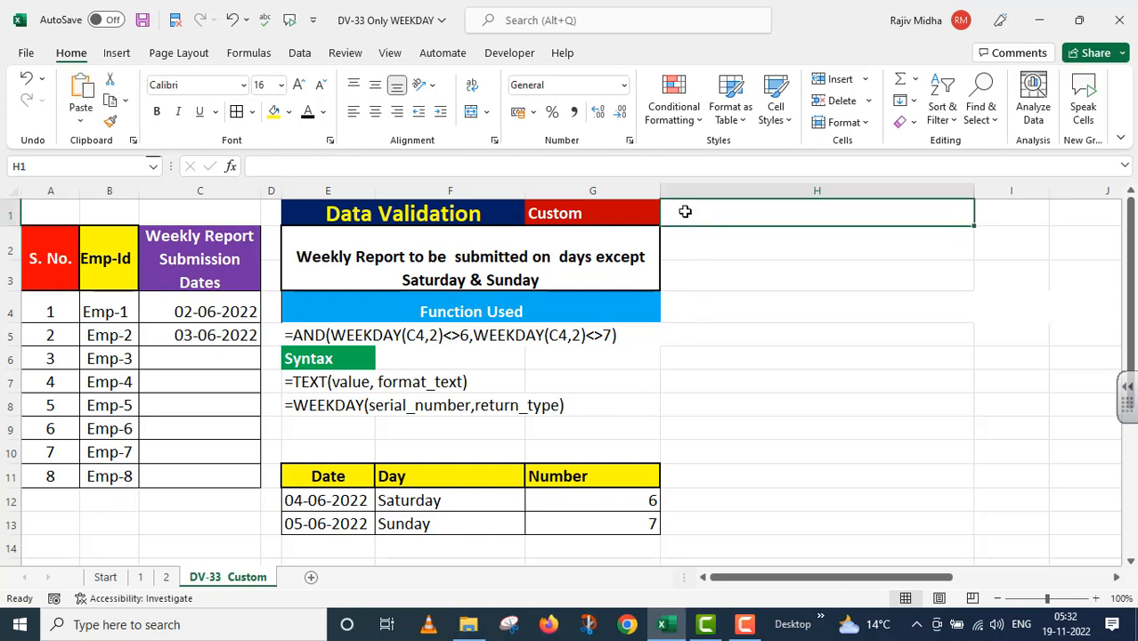
key(ctrl+v)
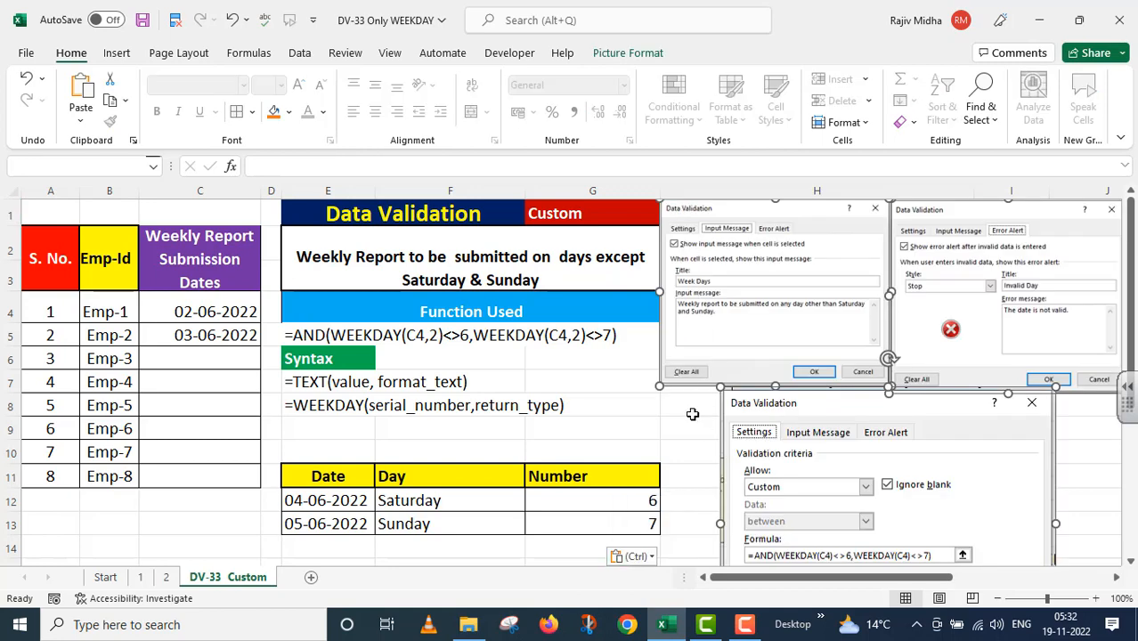
click(1081, 460)
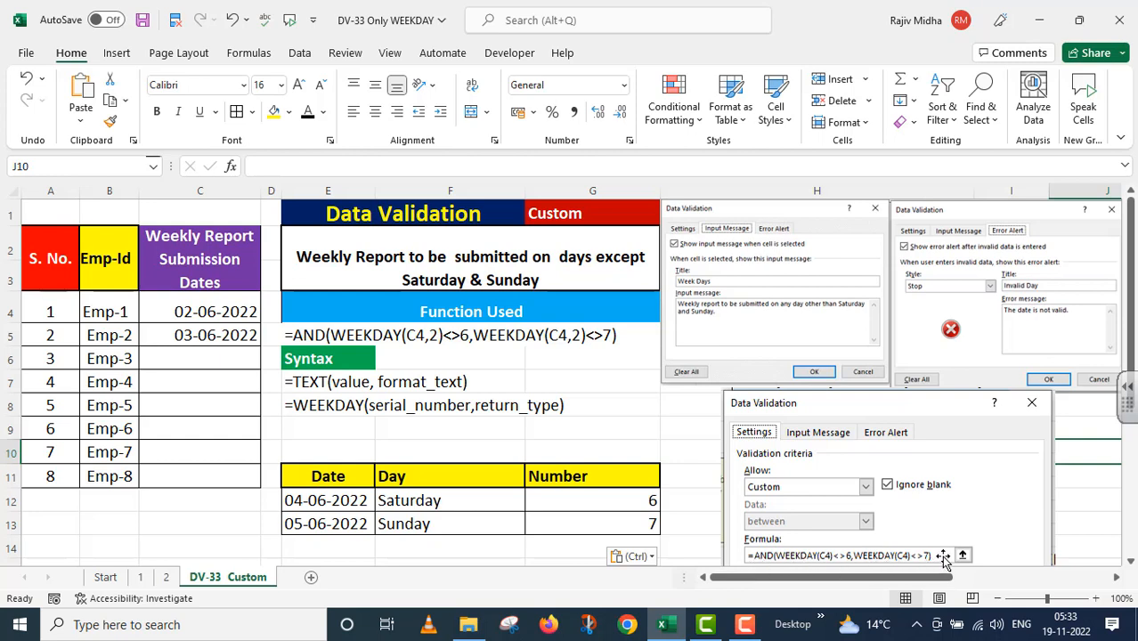
- Highlight the submission date cells C4:C11 to show the range the validation applies to, then deselect them
click(170, 310)
drag(169, 310, 180, 480)
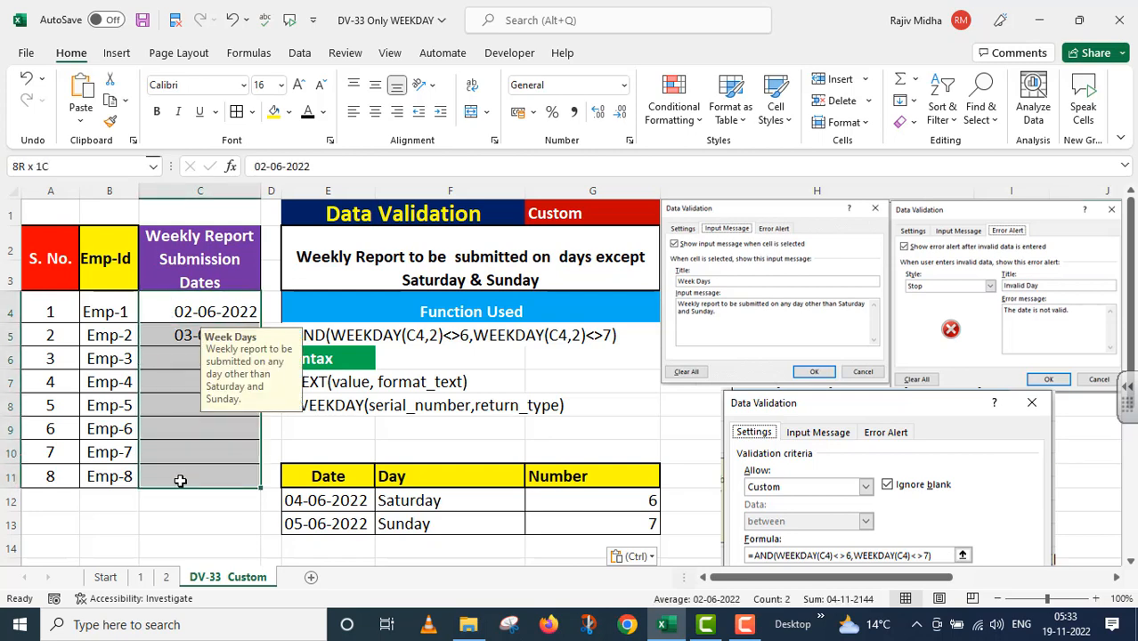
drag(179, 480, 180, 480)
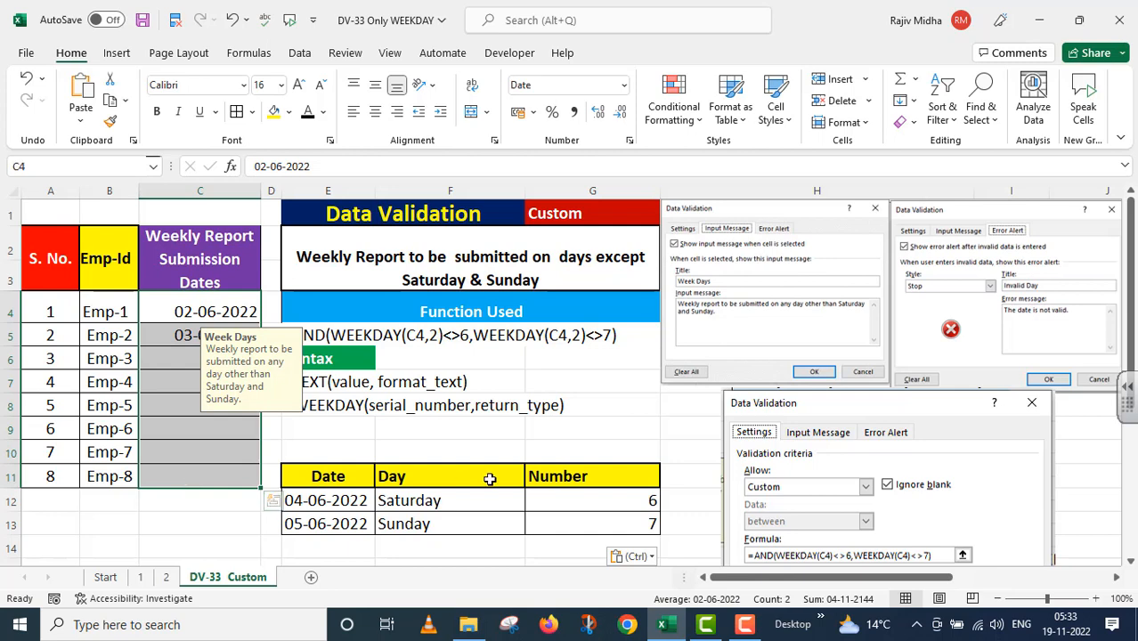
click(213, 510)
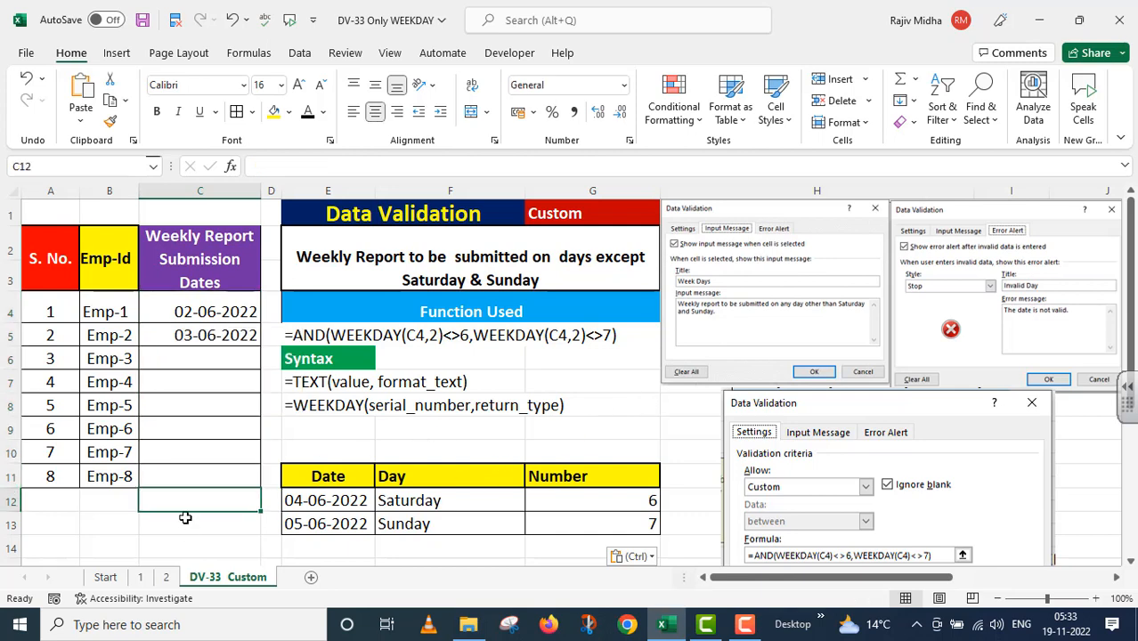